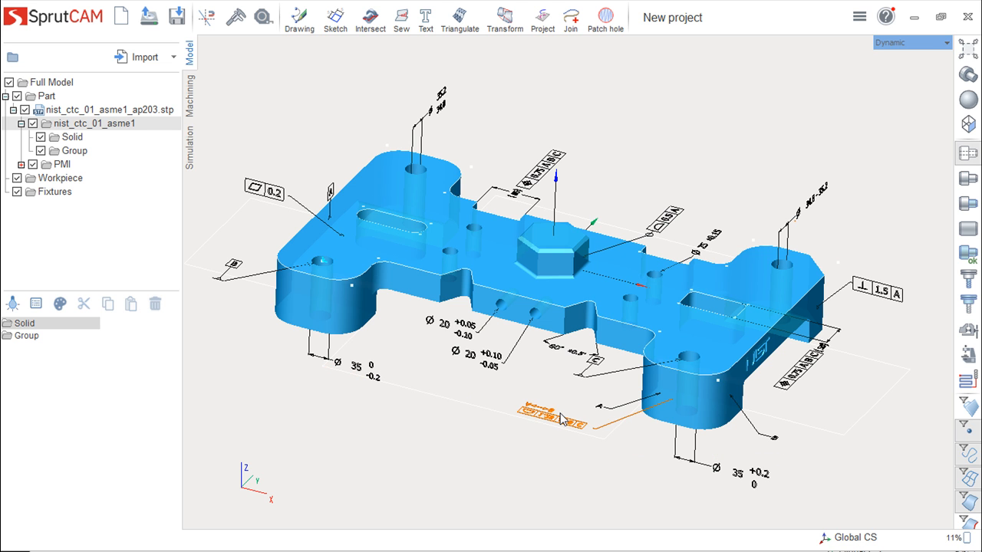
mouse_move(757, 141)
middle_mouse_down()
mouse_move(728, 149)
mouse_move(743, 140)
middle_mouse_up()
middle_click_drag(850, 423, 834, 405)
left_click(862, 461)
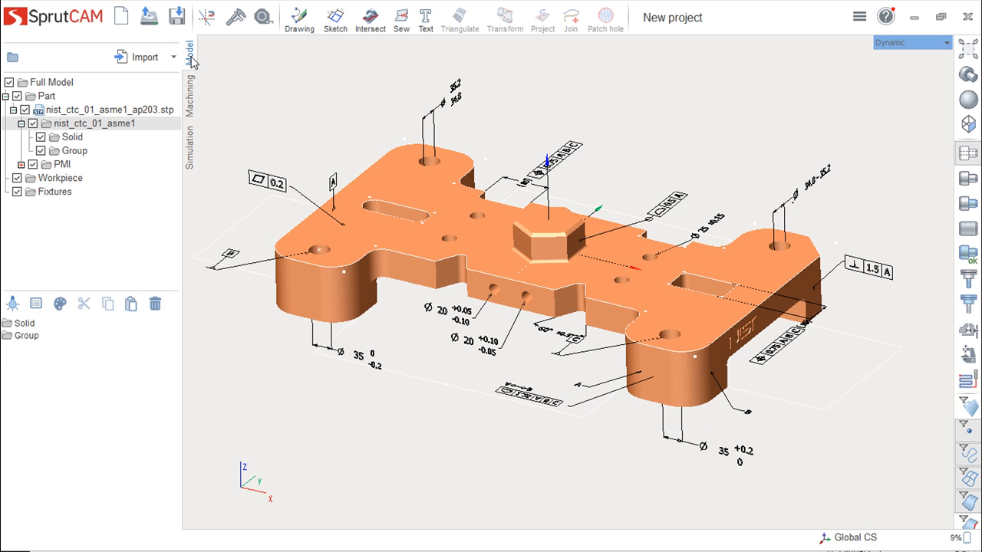
middle_click_drag(634, 148, 657, 147)
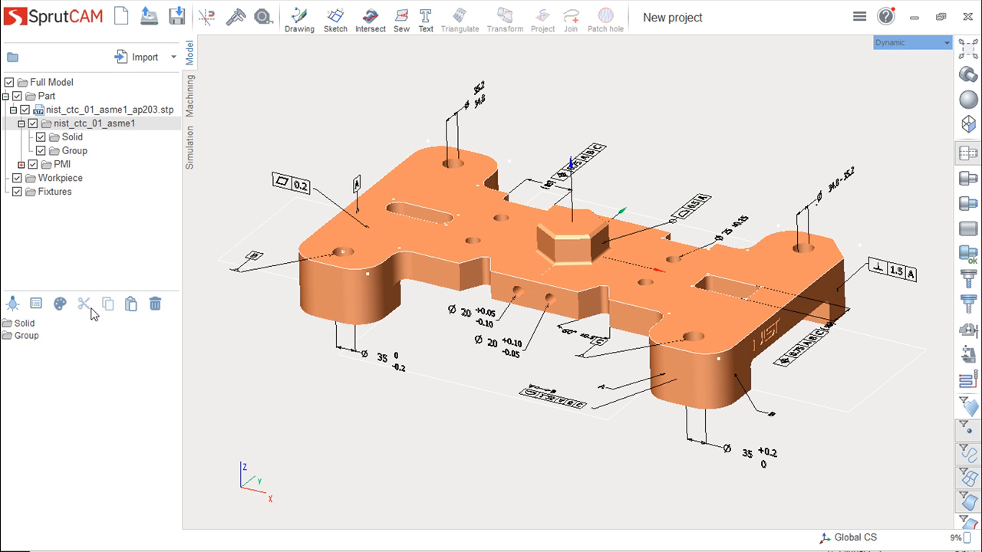
Step: List the faces inside the Solid folder and highlight Face_139 and Face_135 in turn
left_click(72, 137)
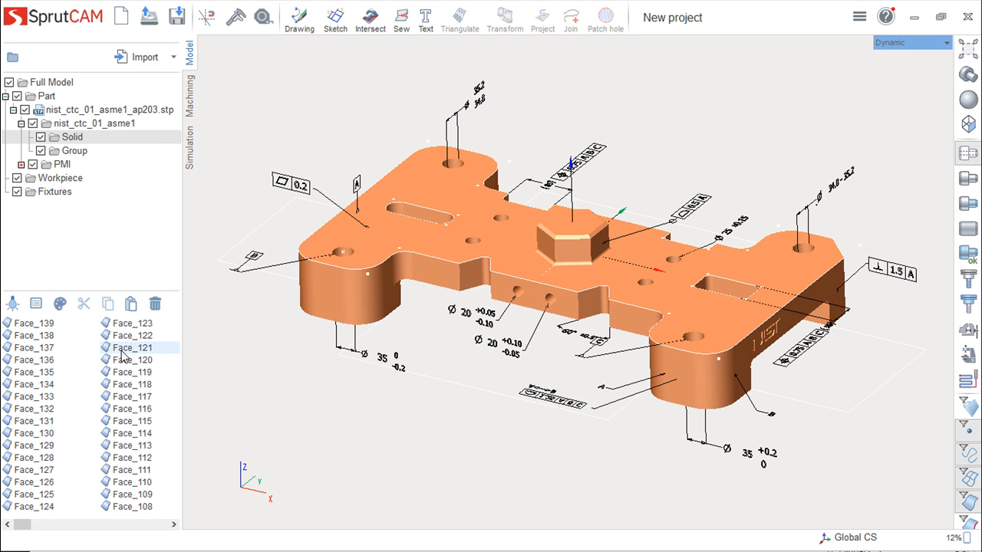
left_click(38, 324)
left_click(34, 372)
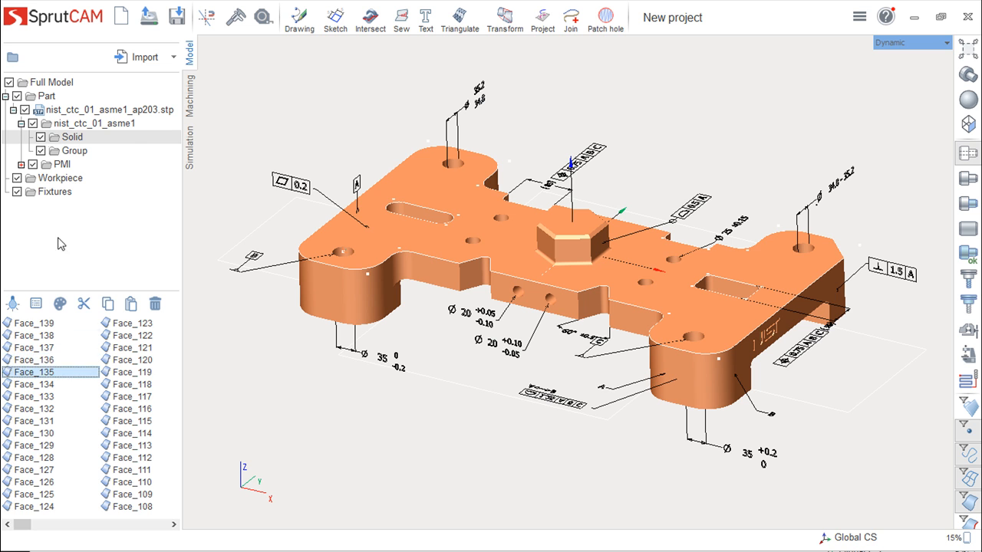
Step: View the general properties of the Solid in the nist_ctc_01_asme1 folder, including its dimensions and size
left_click(62, 126)
left_click(30, 325)
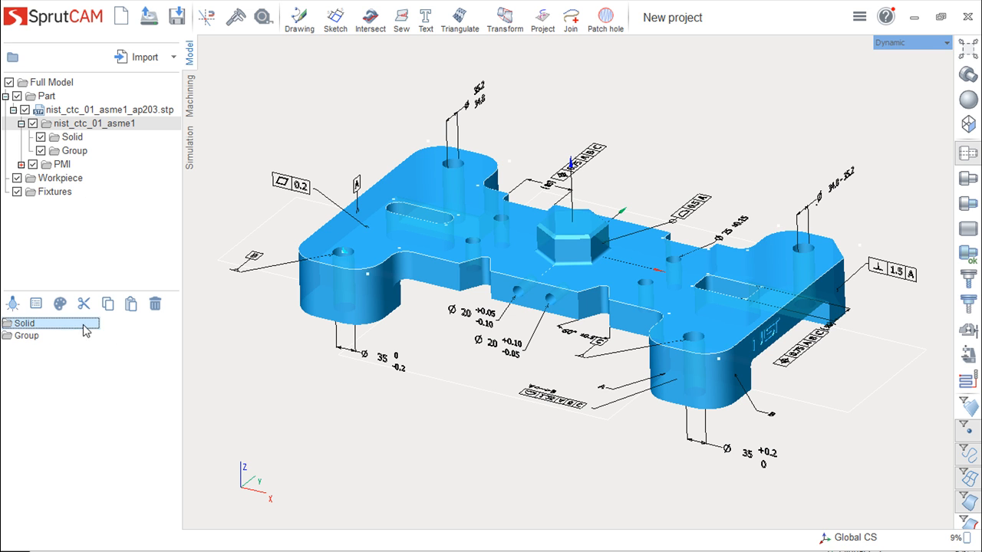
left_click(37, 310)
left_click_drag(533, 208, 685, 93)
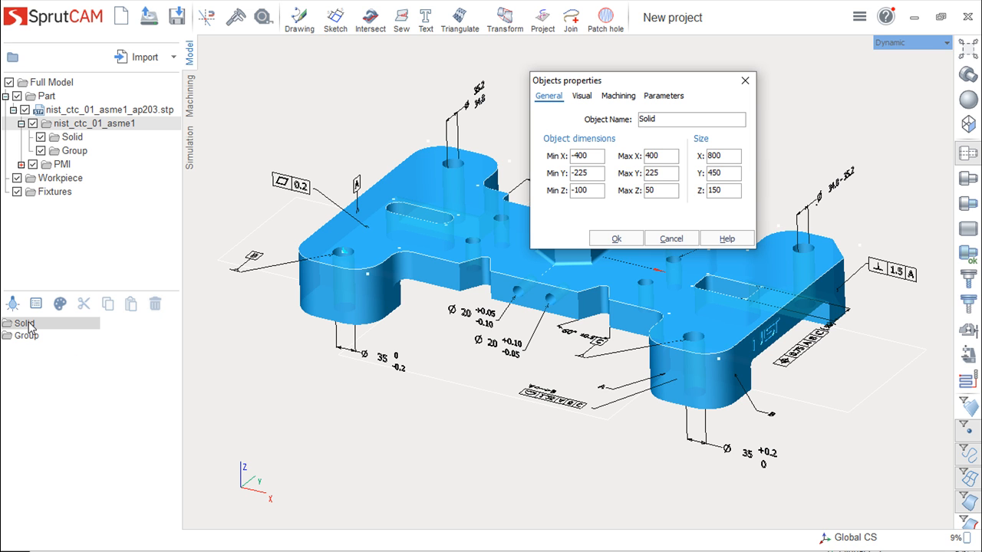
left_click(684, 241)
Step: View the general properties of Face_139 inside the Solid folder
left_click(69, 140)
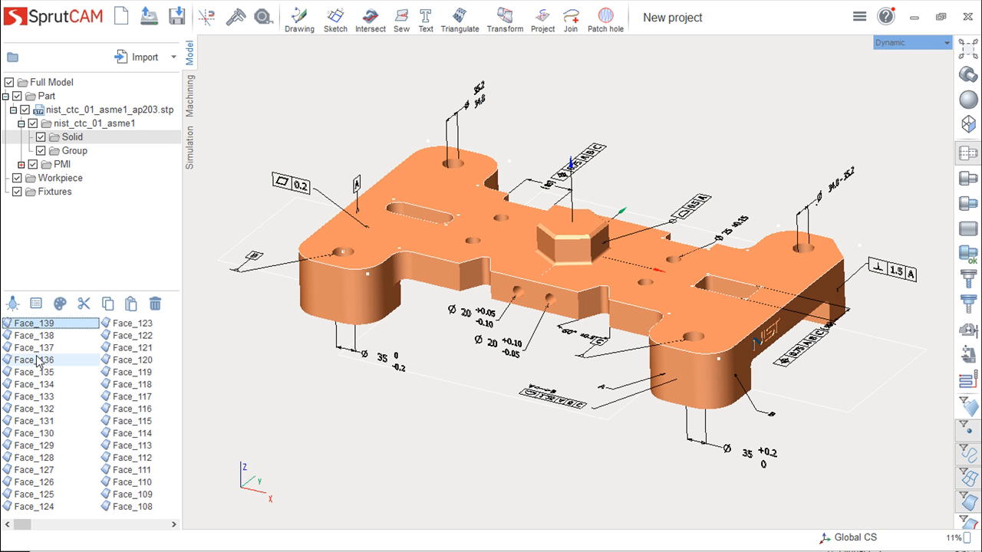
left_click(36, 303)
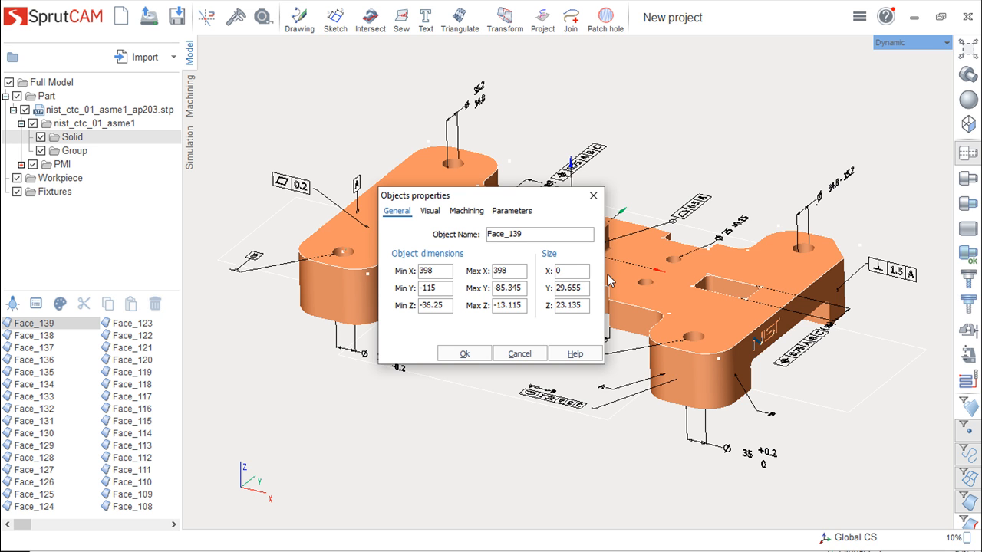
left_click_drag(540, 236, 488, 234)
left_click(527, 354)
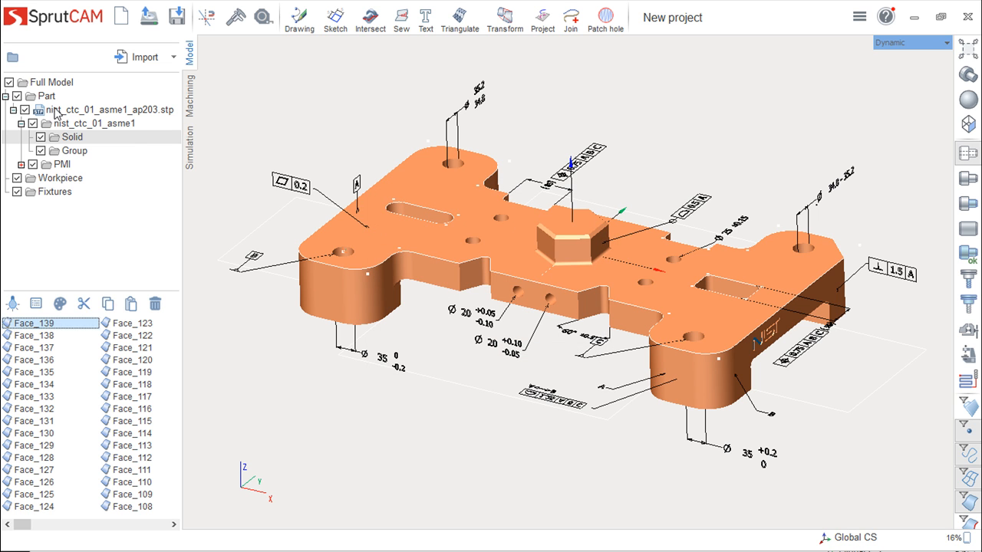
Step: Change the color of the Solid in nist_ctc_01_asme1 to green in its visual properties
left_click(69, 124)
left_click(21, 324)
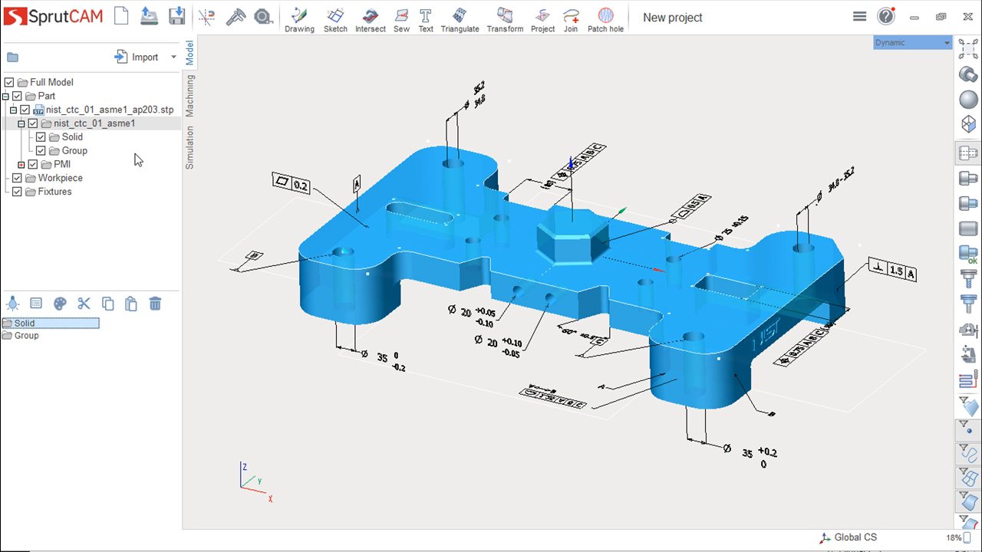
left_click(36, 304)
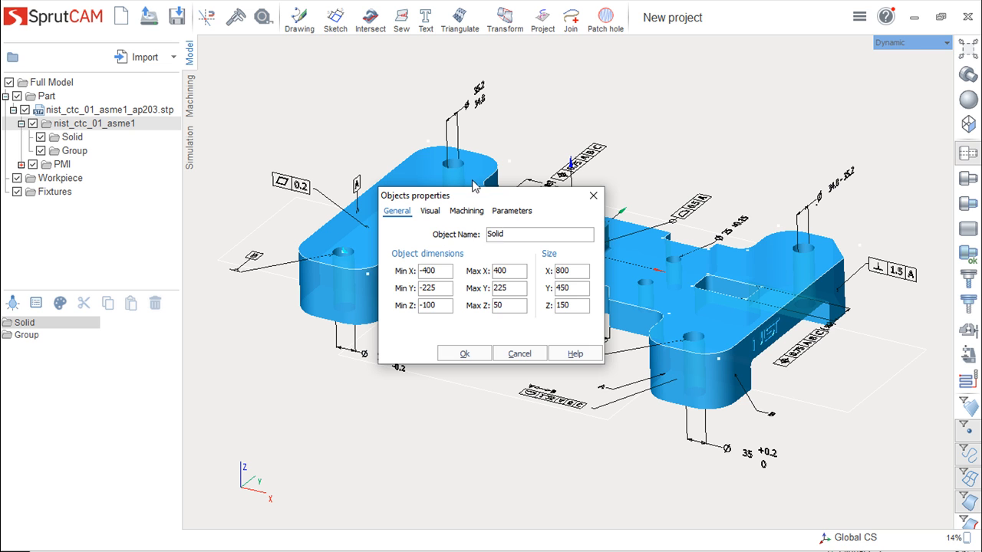
left_click(430, 215)
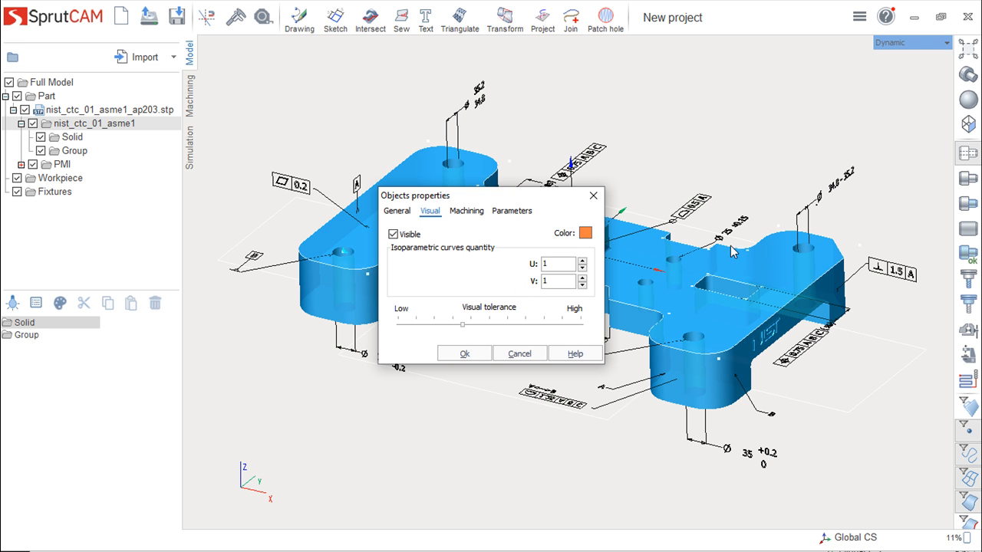
left_click(586, 233)
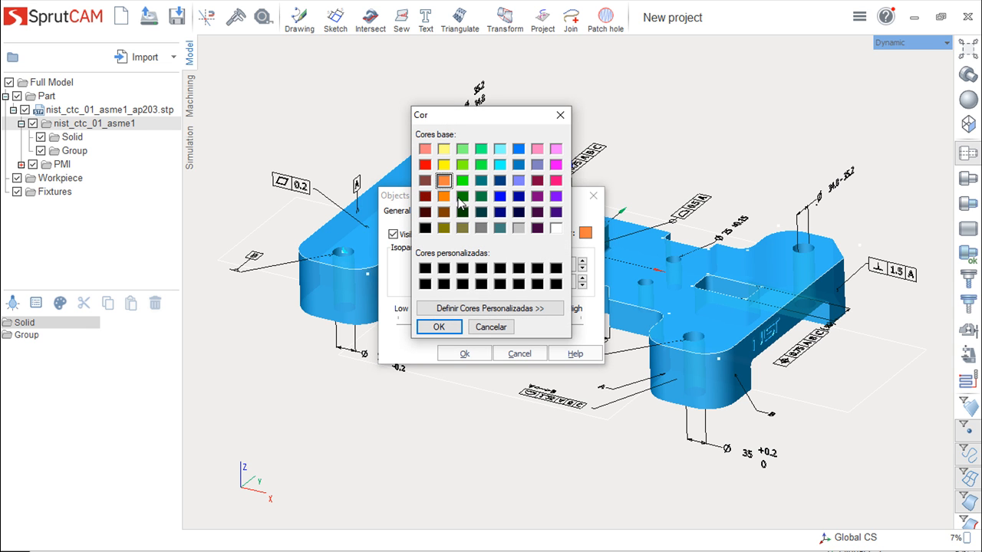
left_click(439, 327)
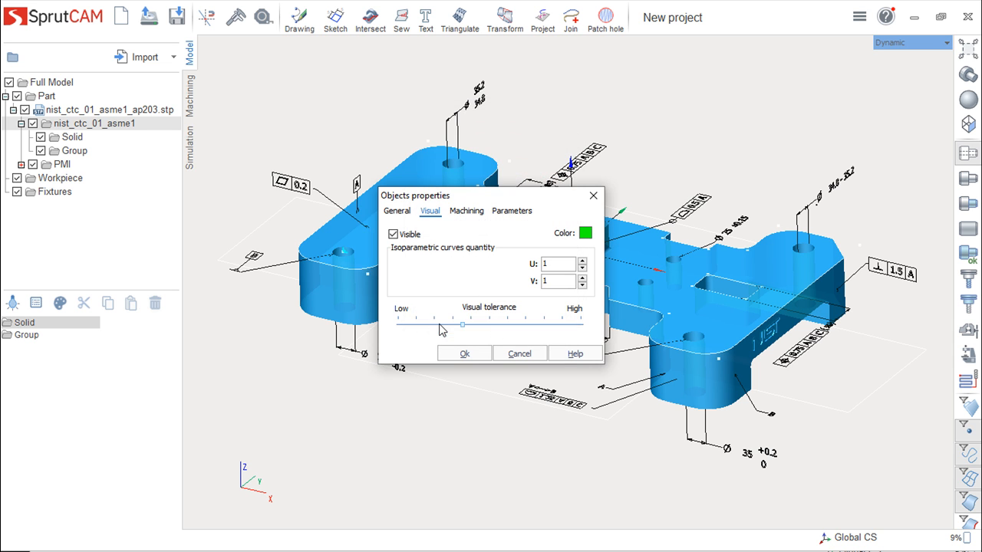
left_click(464, 353)
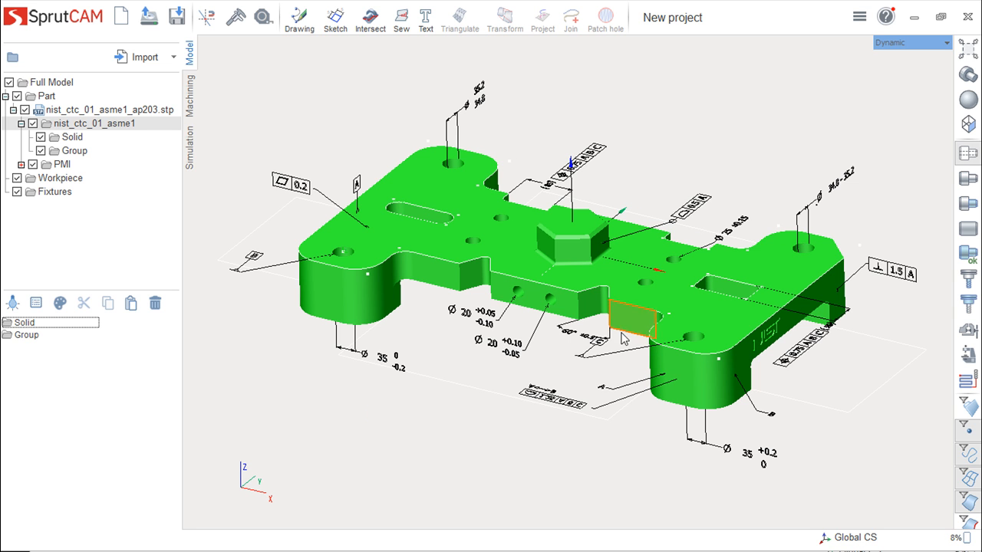
Step: Adjust the Solid's U isoparametric curves quantity in its visual properties
left_click(25, 324)
left_click(36, 303)
left_click(430, 211)
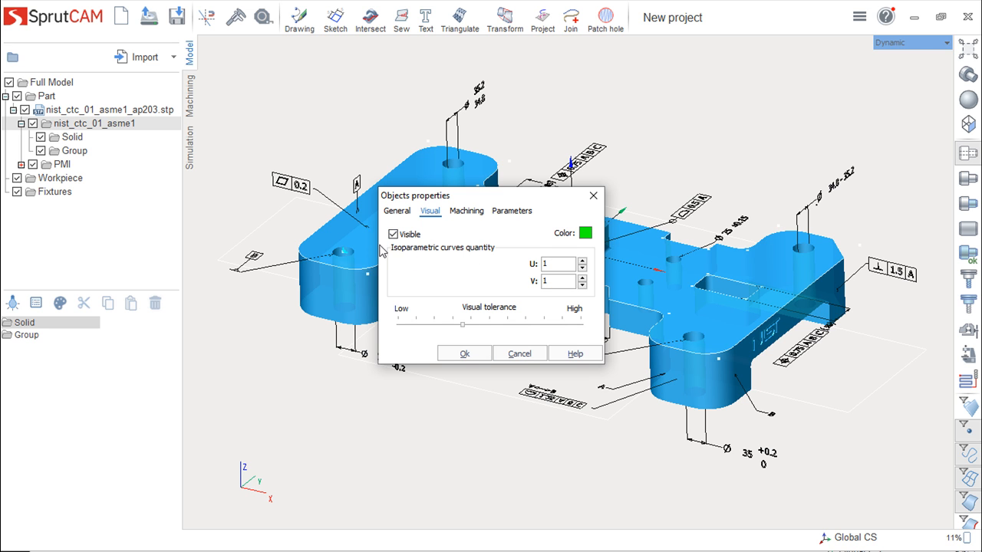
left_click(582, 263)
left_click(465, 354)
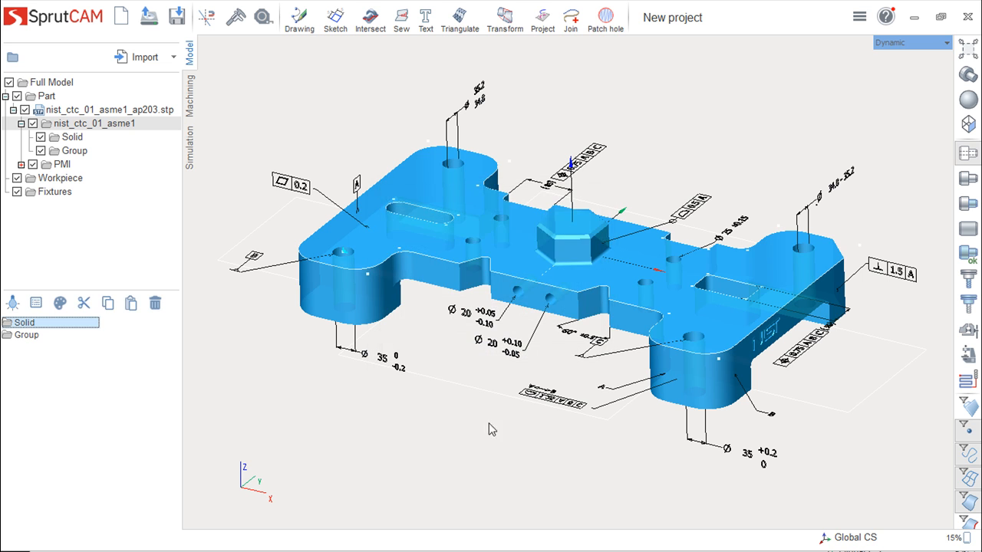
left_click(449, 443)
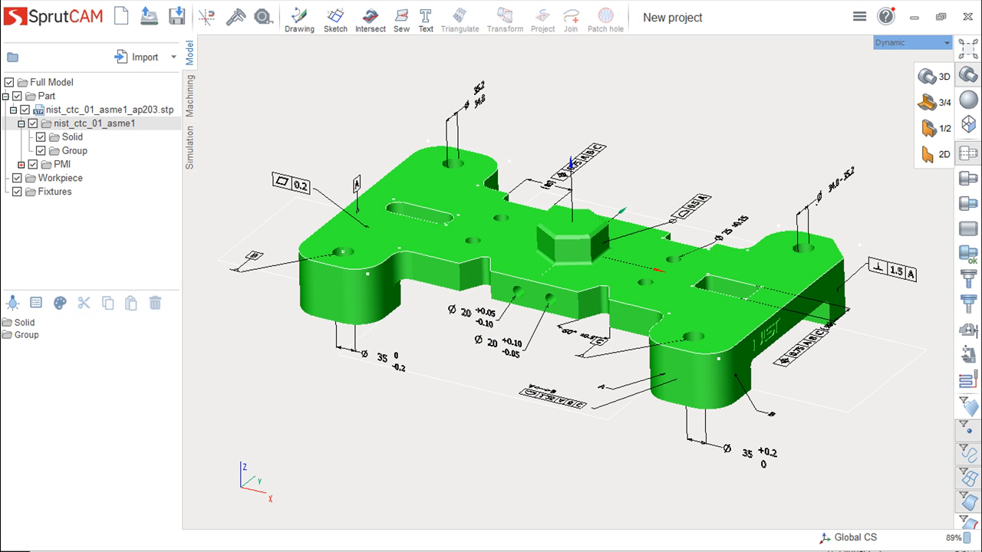
Step: Switch the model display to Wire and examine the two diameter 20 holes on the front face up close
mouse_move(972, 103)
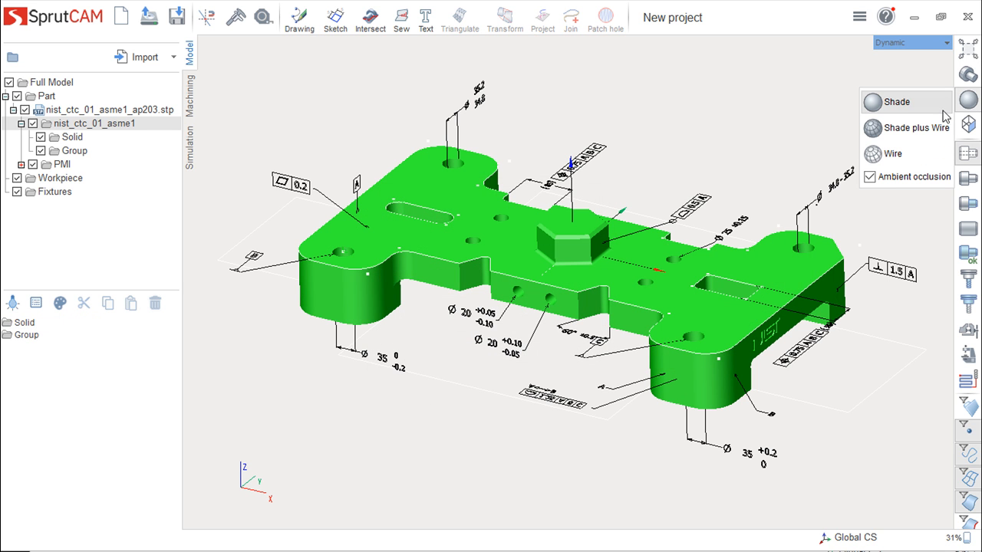
left_click(895, 154)
scroll(463, 321, "down", 3)
scroll(468, 292, "up", 10)
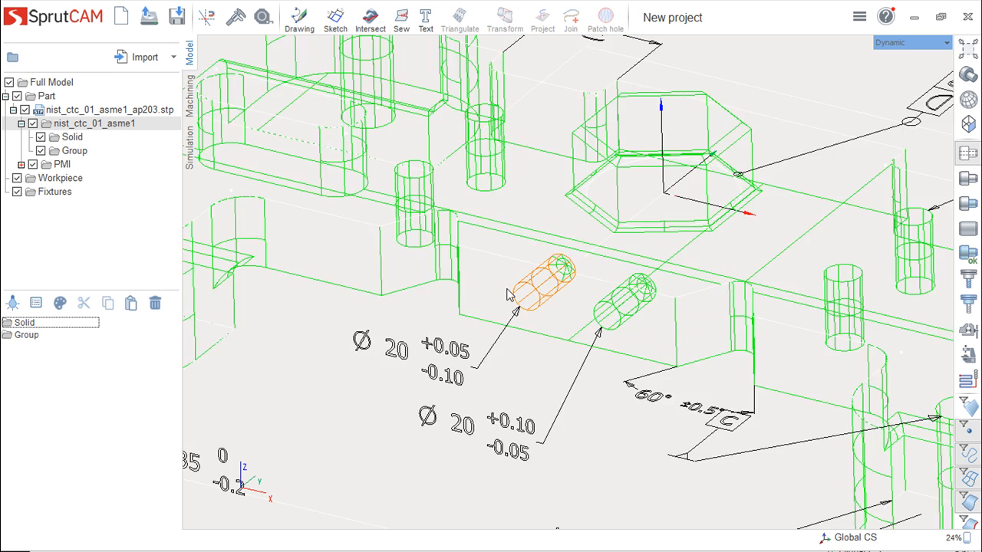
middle_click_drag(383, 361, 668, 366)
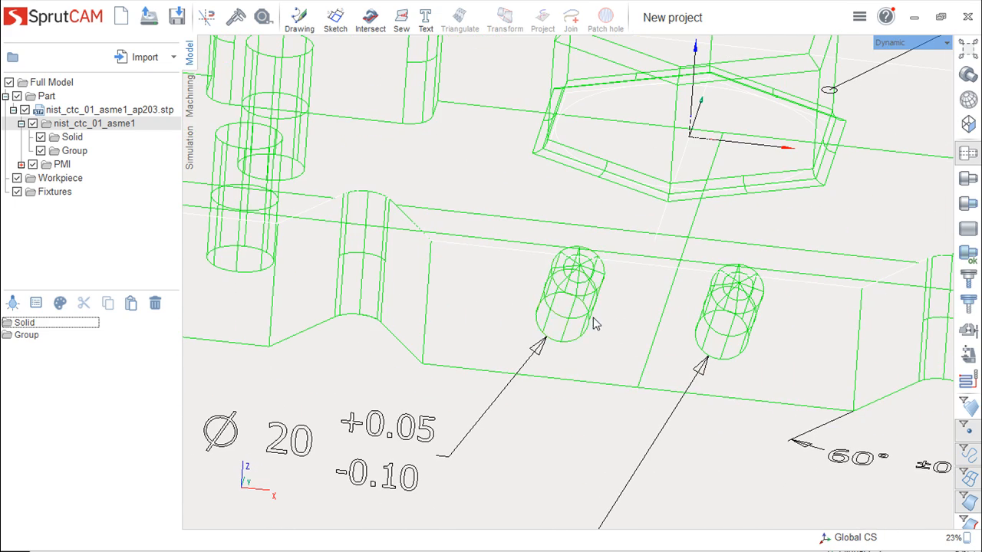
Step: Increase the Solid's isoparametric curves quantity in both the U and V directions
left_click(19, 323)
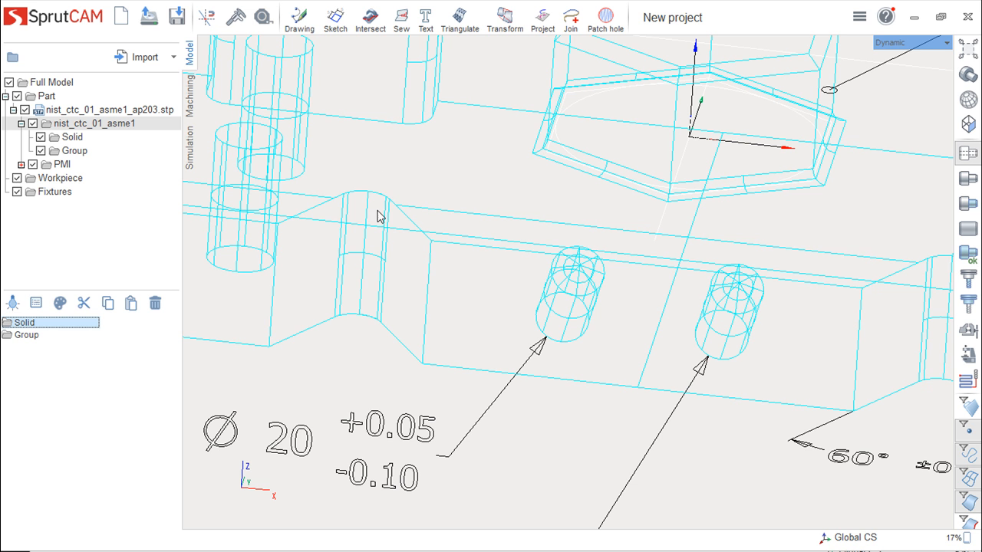
left_click(36, 304)
left_click(430, 211)
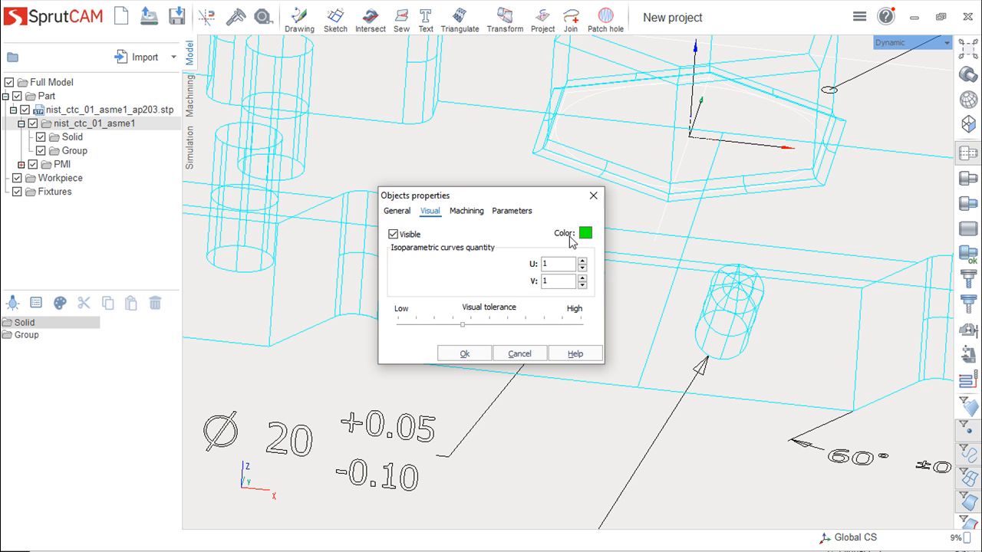
left_click(582, 260)
left_click(582, 260)
left_click(582, 278)
left_click(582, 278)
left_click(473, 355)
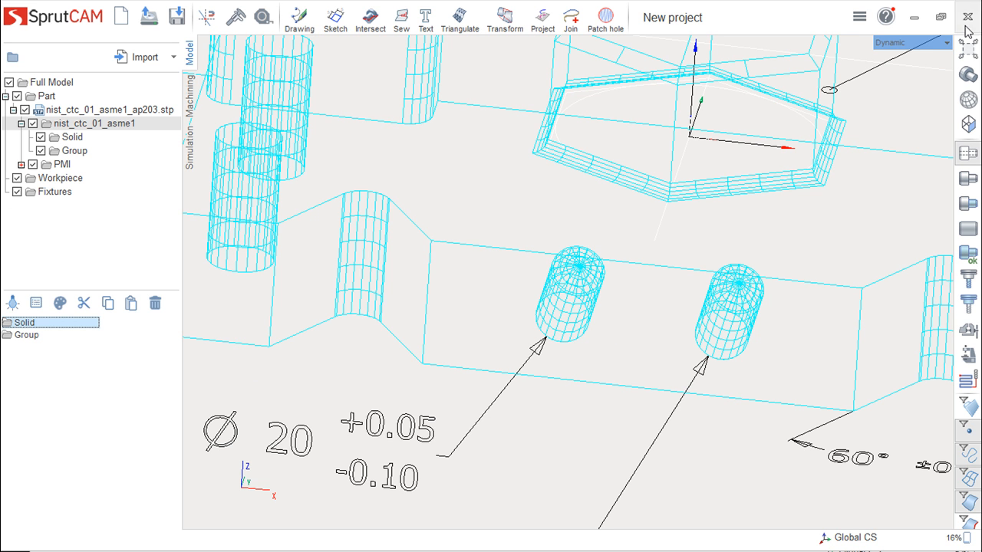
Step: Switch the model display back to Shade and clear the Solid's selection
left_click(968, 100)
left_click(868, 130)
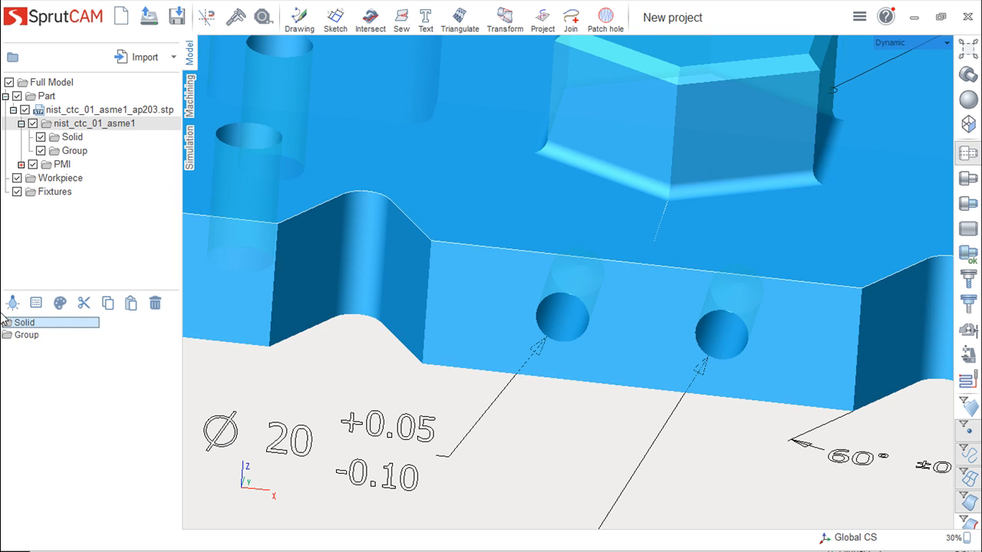
left_click(291, 374)
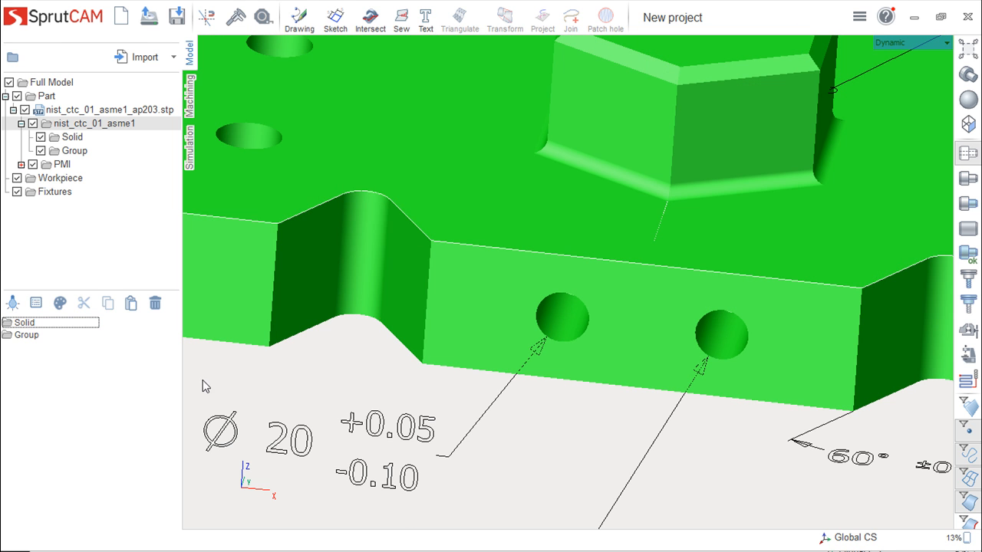
Step: Lower the Solid's visual tolerance to near the Low end in its visual properties
left_click(25, 323)
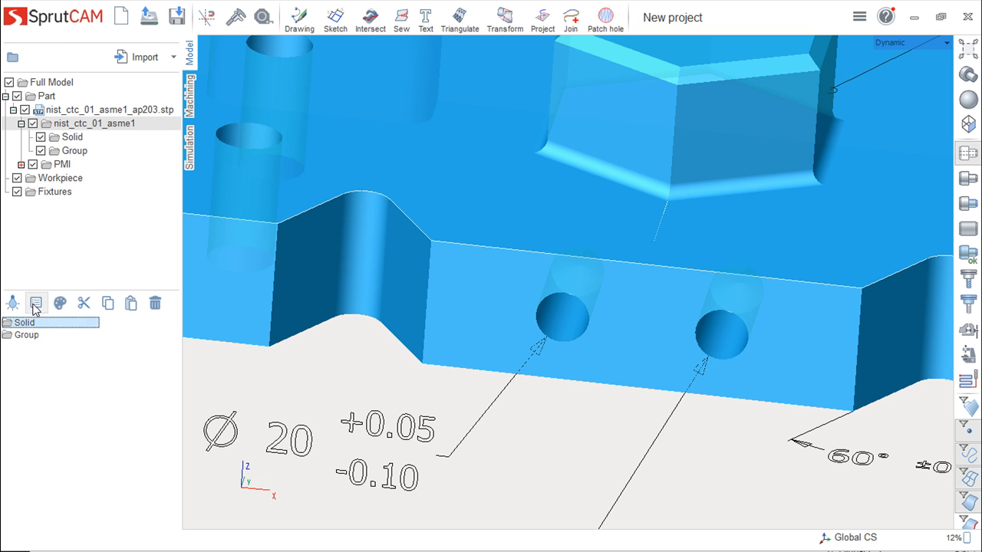
left_click(36, 303)
left_click(429, 212)
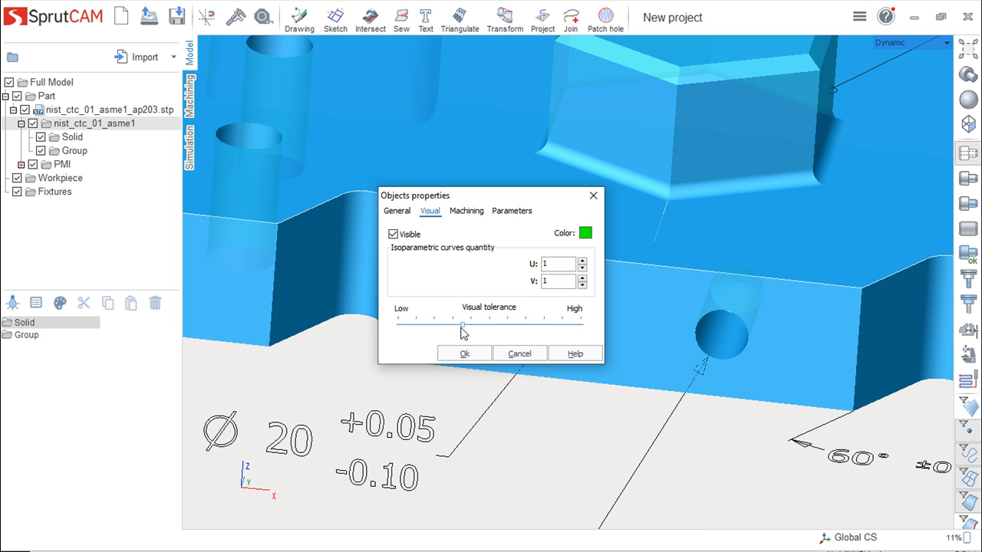
left_click_drag(464, 325, 414, 335)
left_click(460, 353)
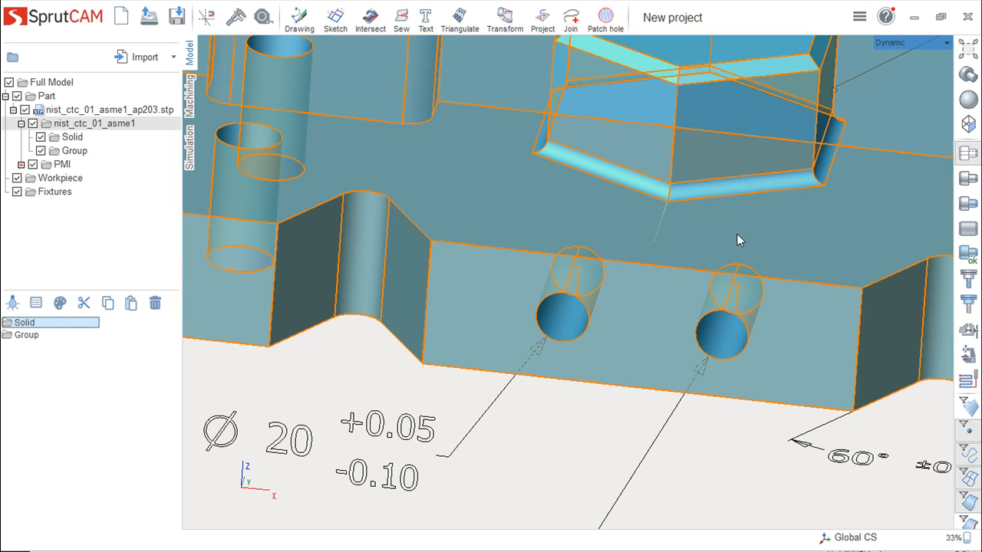
Step: Examine how the Solid's holes and rounded notches are rendered at the lowered visual tolerance
scroll(734, 371, "down", 3)
middle_click_drag(699, 437, 618, 449)
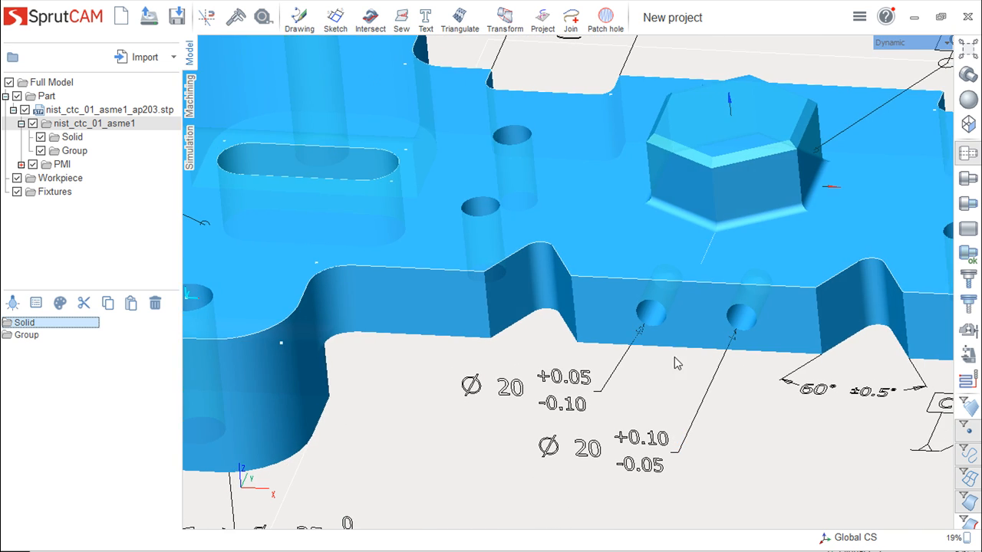
scroll(650, 311, "up", 2)
scroll(511, 342, "down", 2)
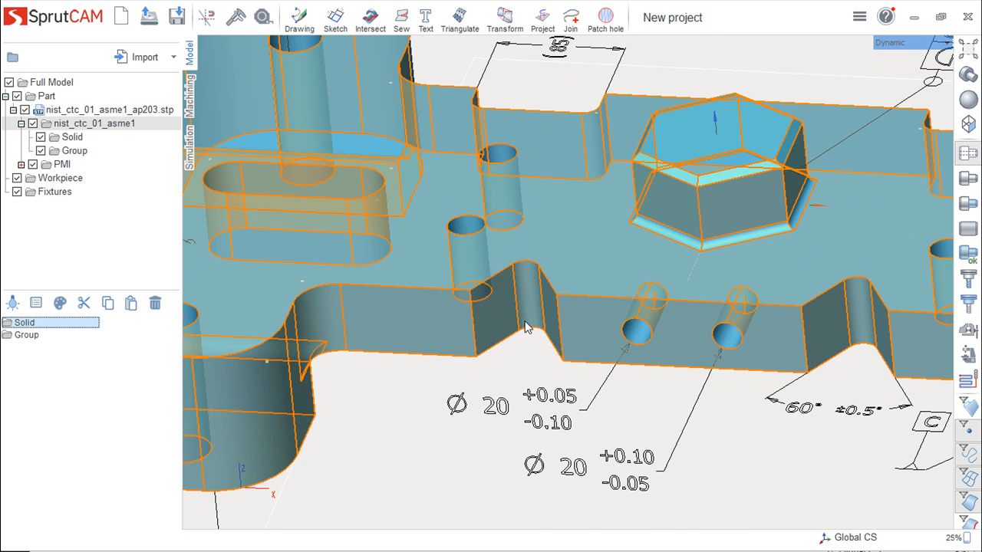
scroll(526, 330, "up", 6)
scroll(567, 368, "down", 4)
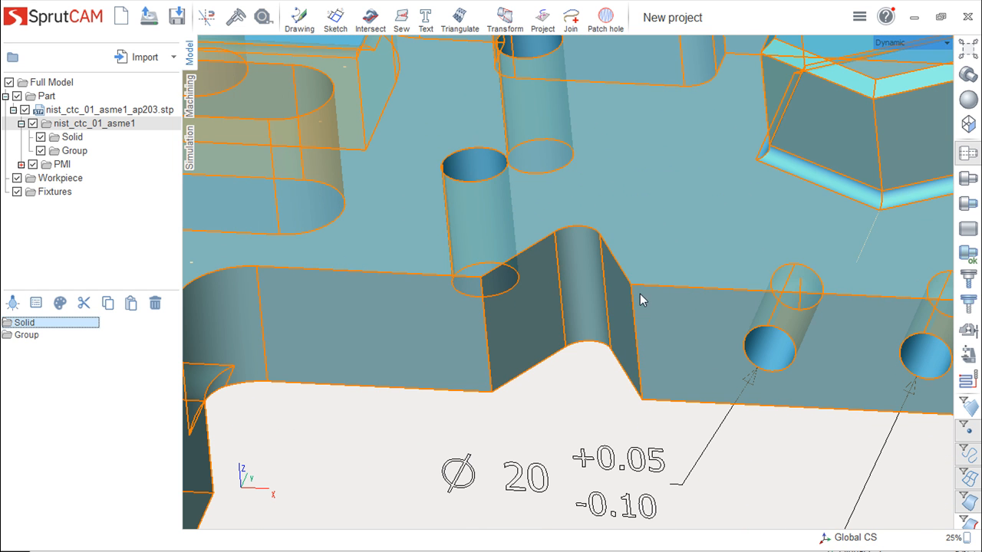
scroll(622, 252, "down", 2)
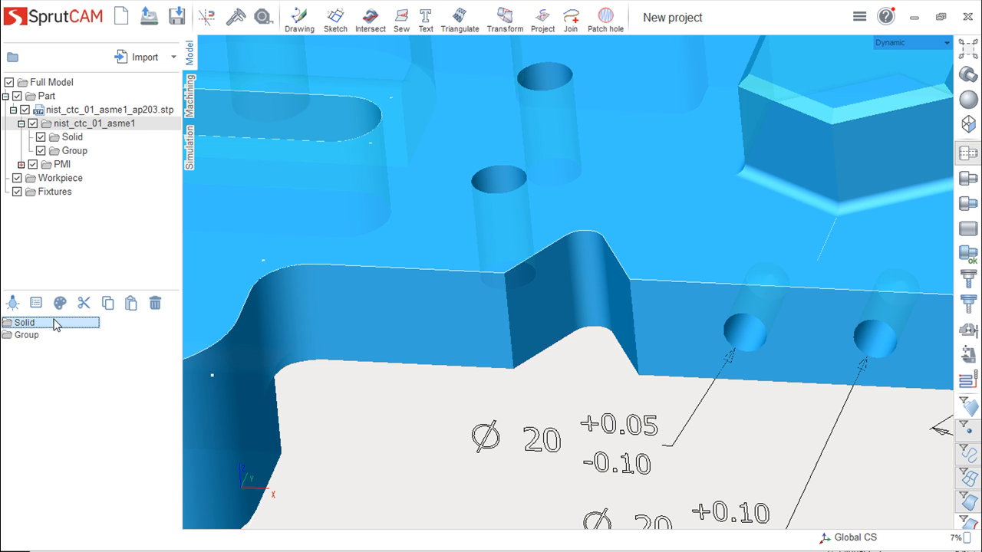
Step: Review the Solid's machining properties, including the Double sided option, and close them without changes
left_click(35, 302)
left_click(430, 211)
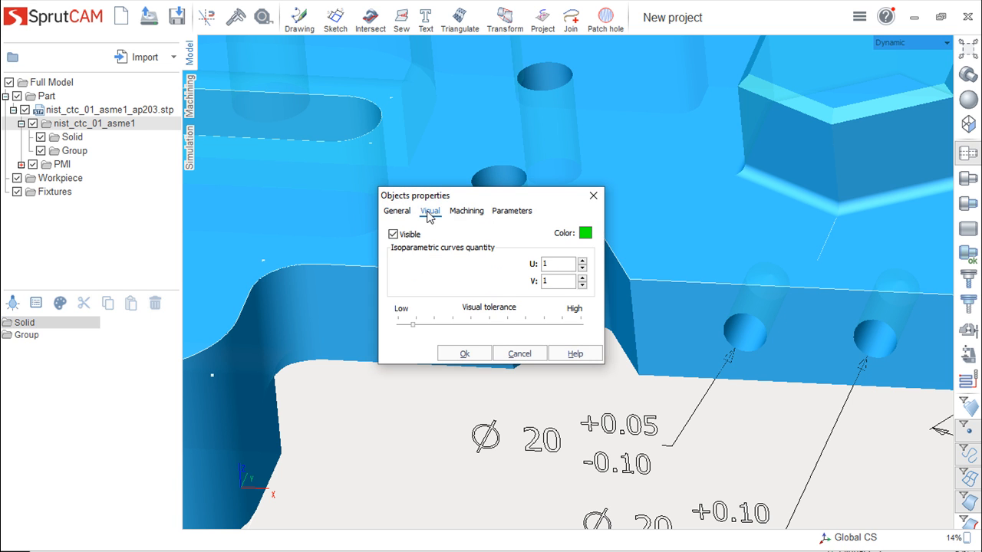
left_click(466, 213)
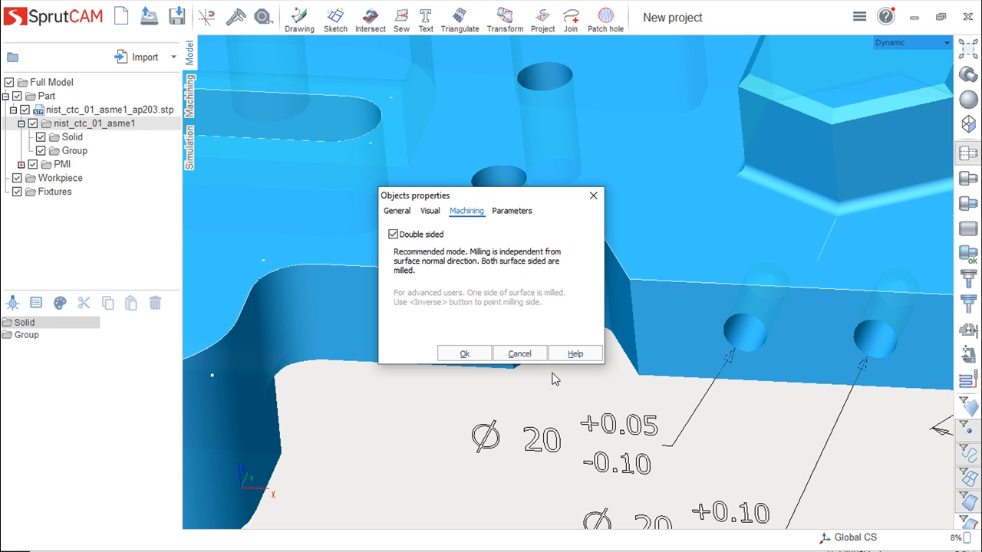
left_click(525, 356)
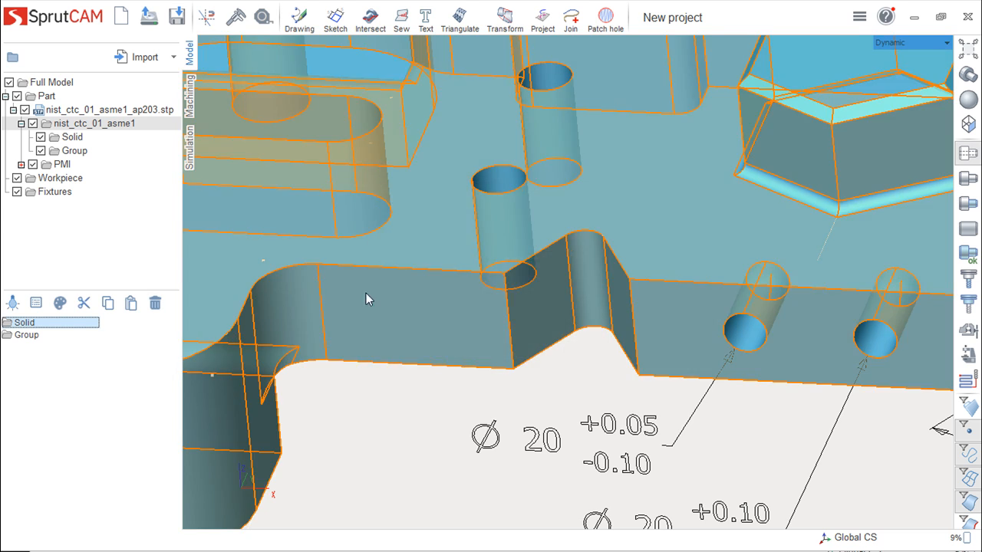
Step: Examine the Solid's general dimensions and its Parameters list in the object properties, then close them without changes
scroll(453, 349, "down", 5)
left_click(500, 438)
middle_click_drag(499, 438, 466, 452)
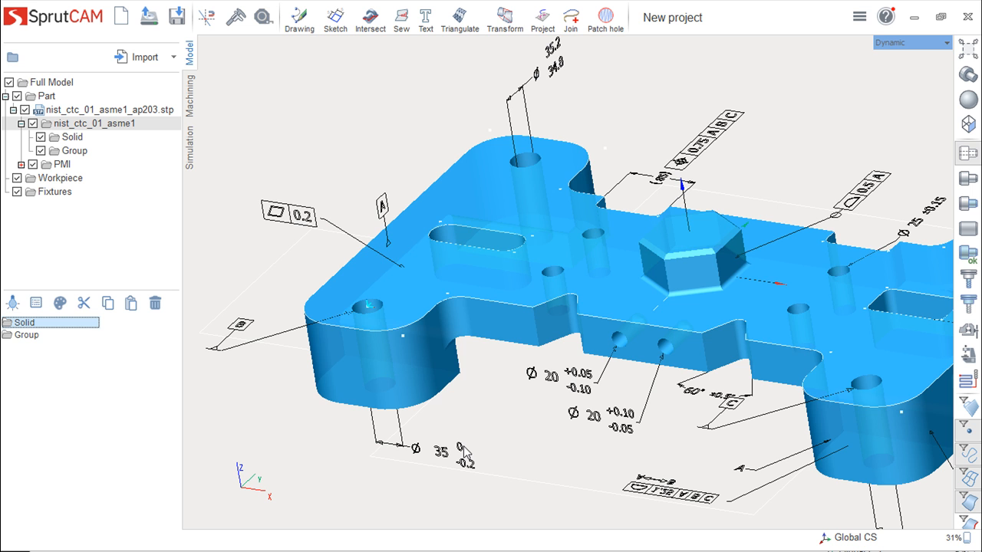
middle_click_drag(774, 115, 659, 93)
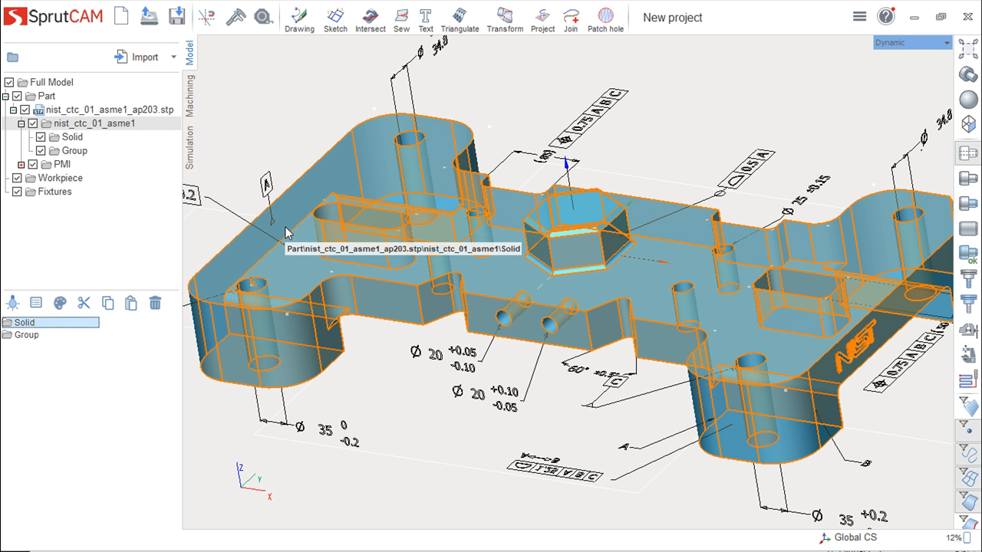
left_click(36, 303)
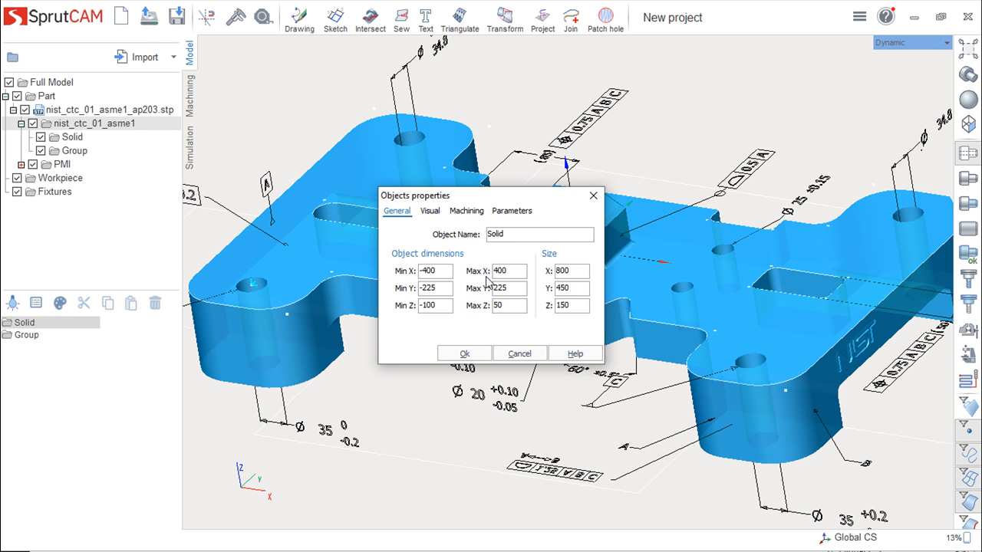
left_click(507, 212)
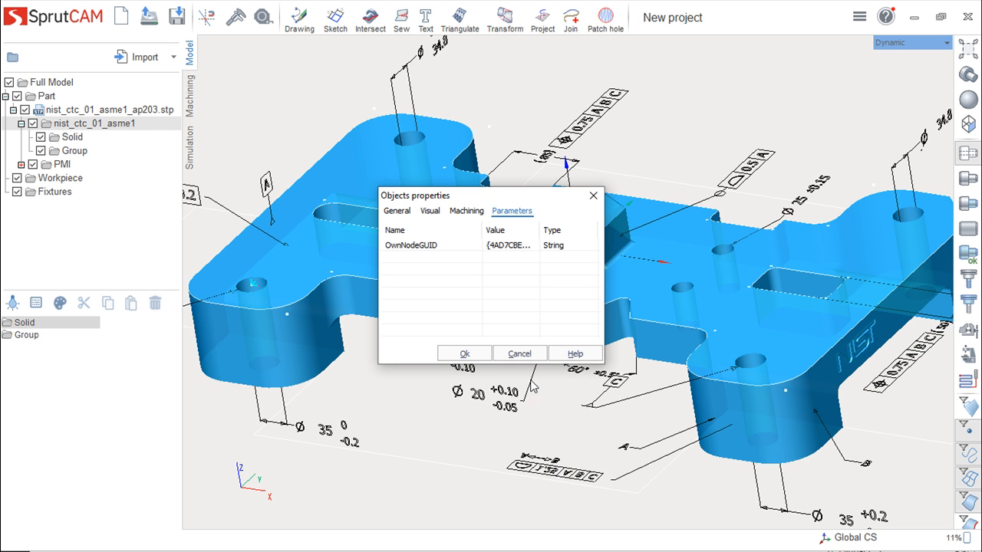
left_click(519, 355)
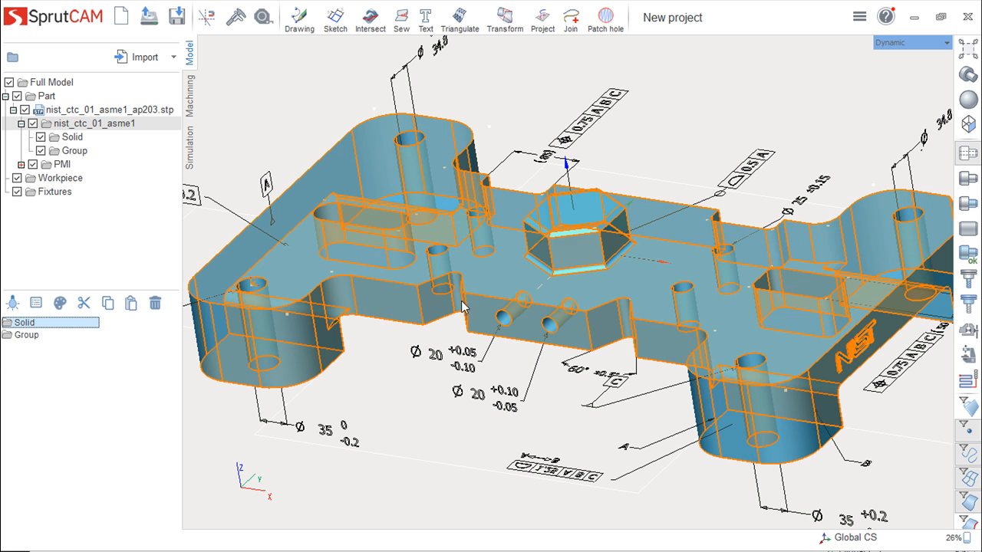
Step: Toggle off the Solid's visibility and cancel its color selection without choosing a color
left_click(13, 306)
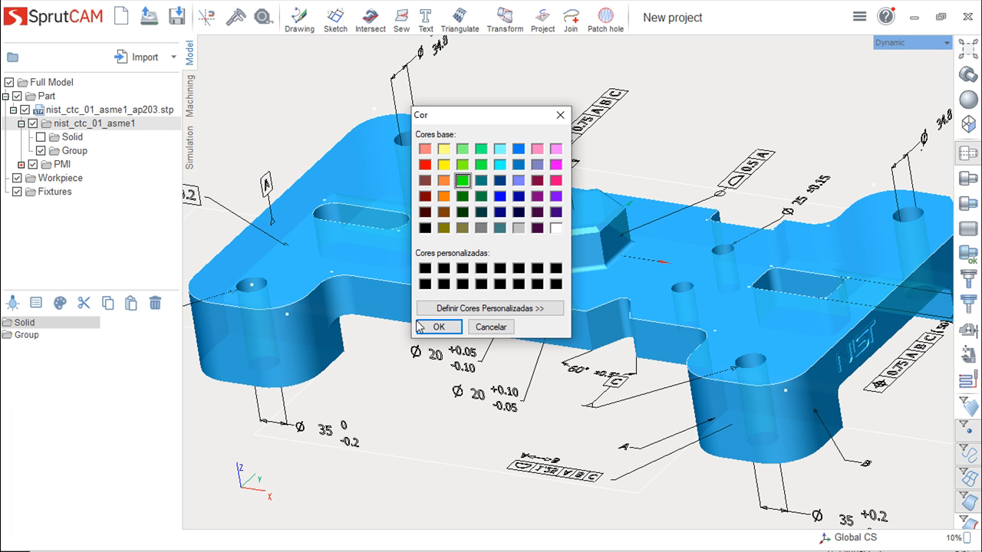
left_click(491, 326)
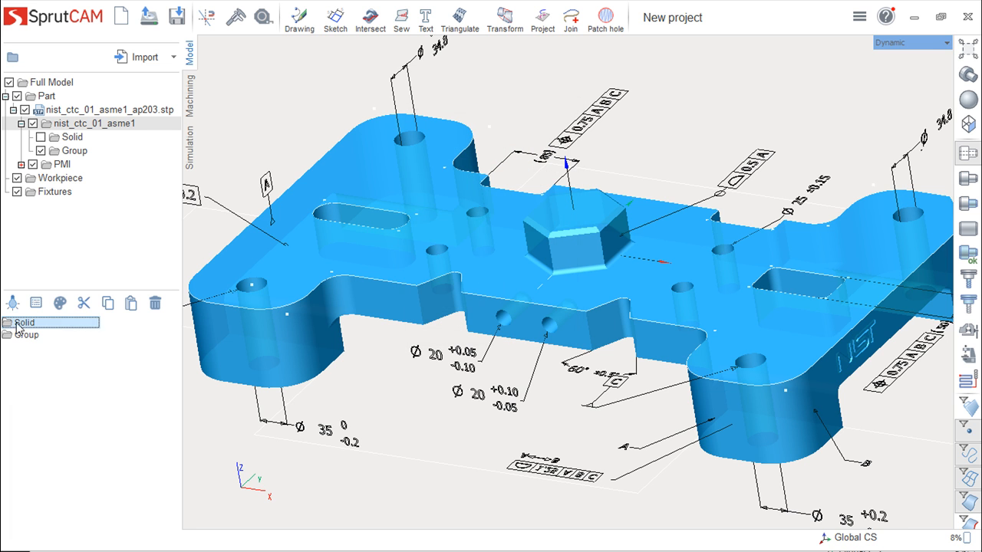
Step: Cut the Solid out of nist_ctc_01_asme1 and paste it back into the same folder
left_click(84, 303)
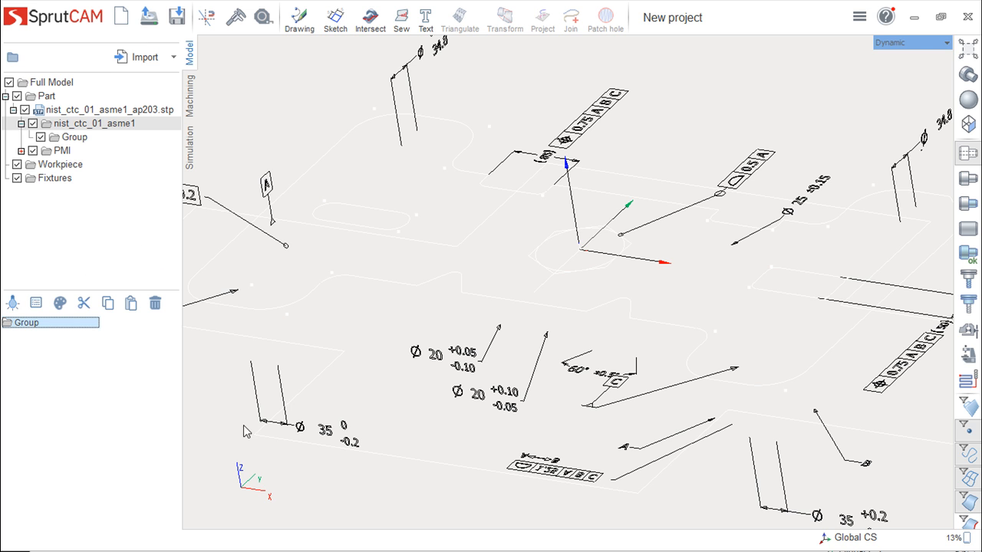
left_click(109, 305)
left_click(130, 305)
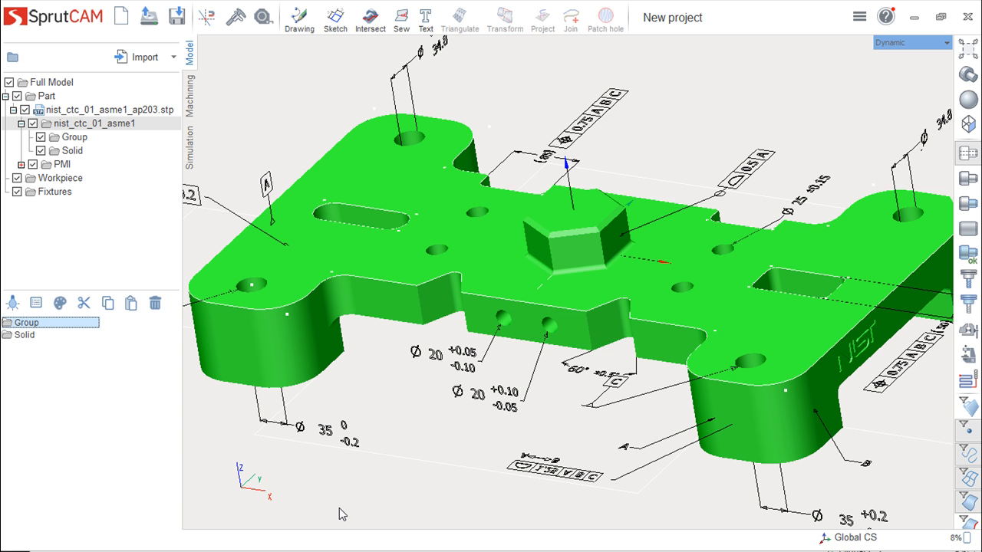
Step: Select the Group and open its spatial transformations, keeping the dialog clear of the model
scroll(360, 487, "down", 3)
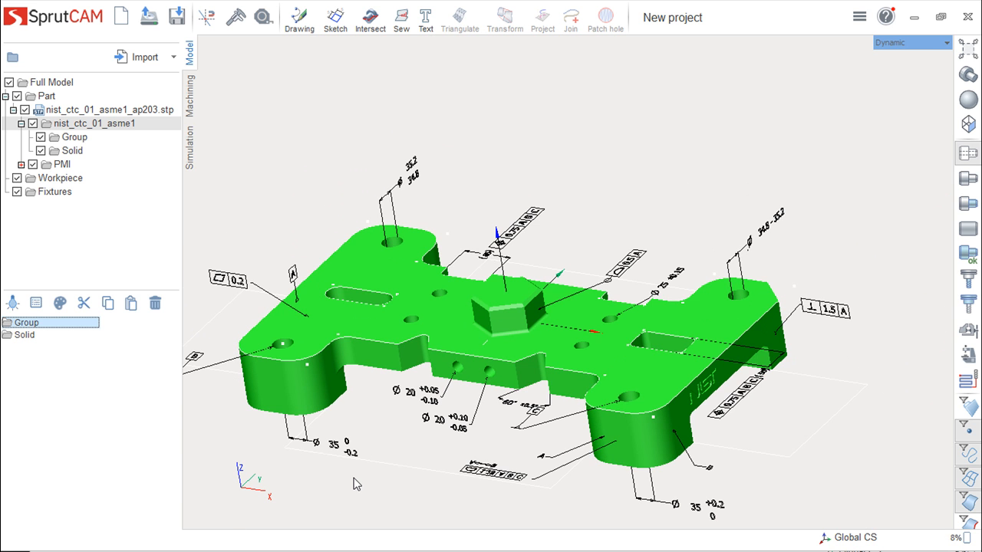
middle_click_drag(569, 190, 599, 85)
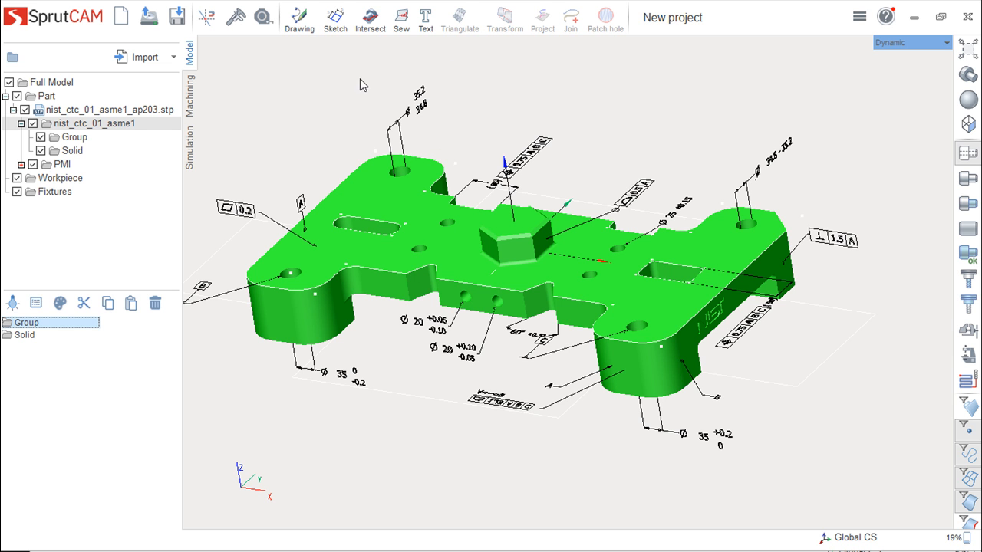
left_click(23, 322)
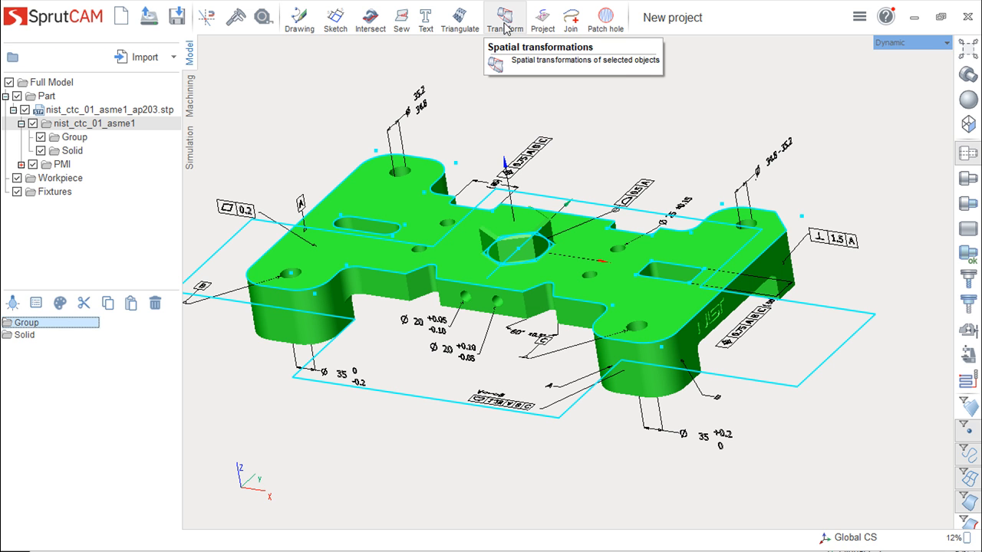
left_click(503, 22)
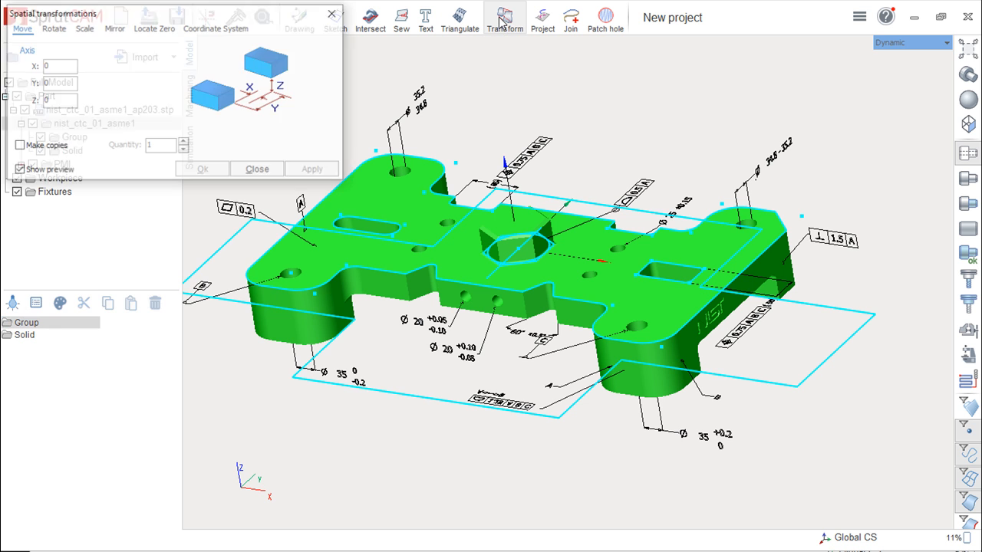
left_click_drag(202, 15, 210, 331)
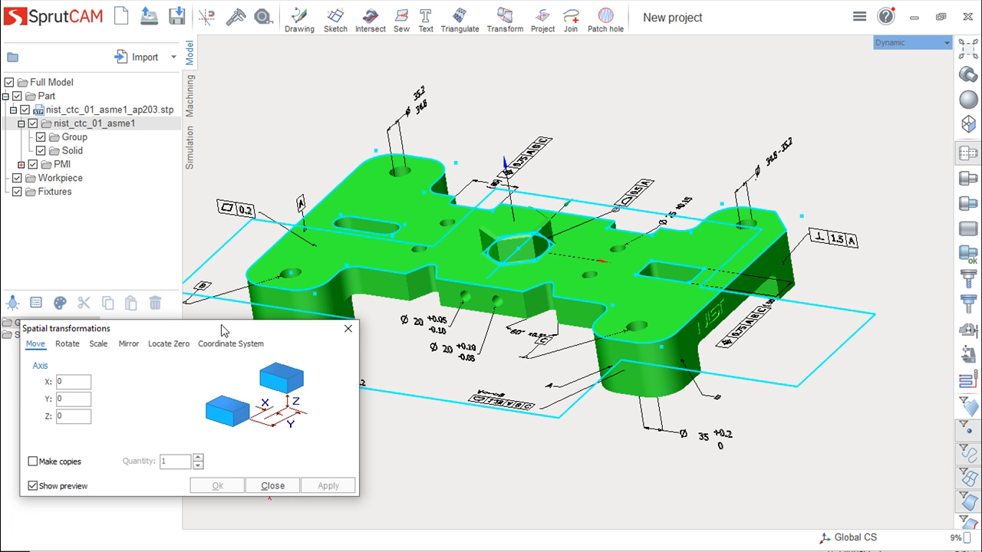
left_click_drag(197, 335, 185, 375)
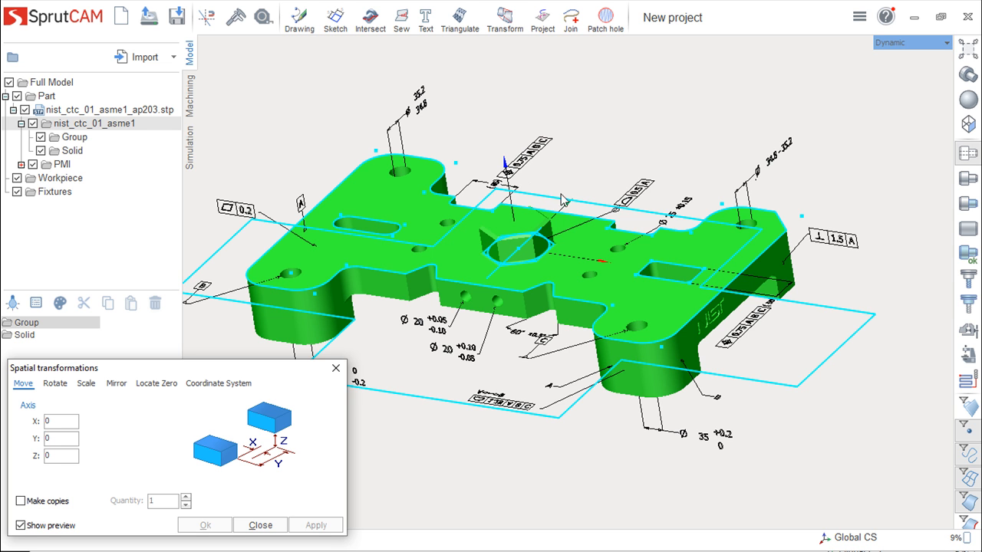
middle_click_drag(638, 121, 725, 103)
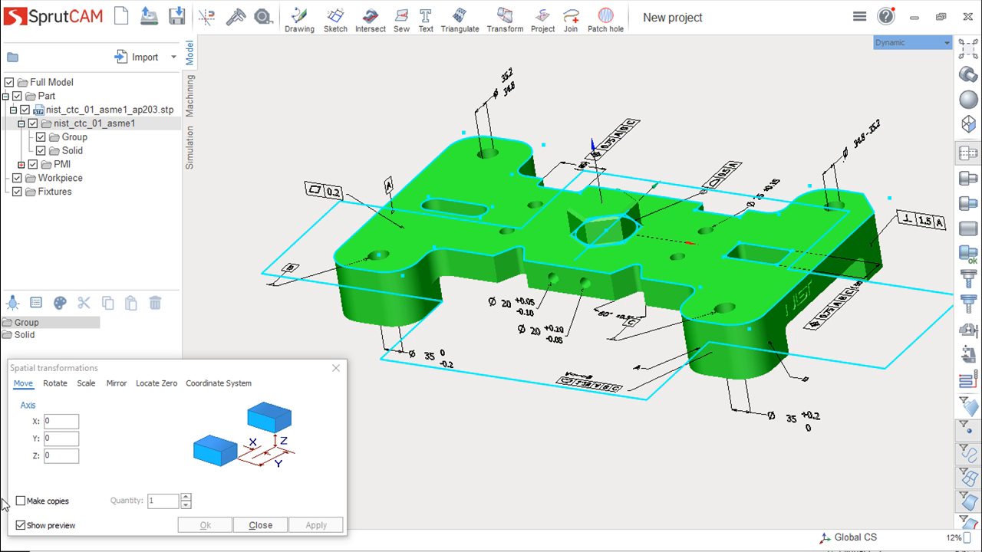
Step: Preview moving the Group by 200 along X, then close the spatial transformations without applying
left_click(58, 421)
type("0")
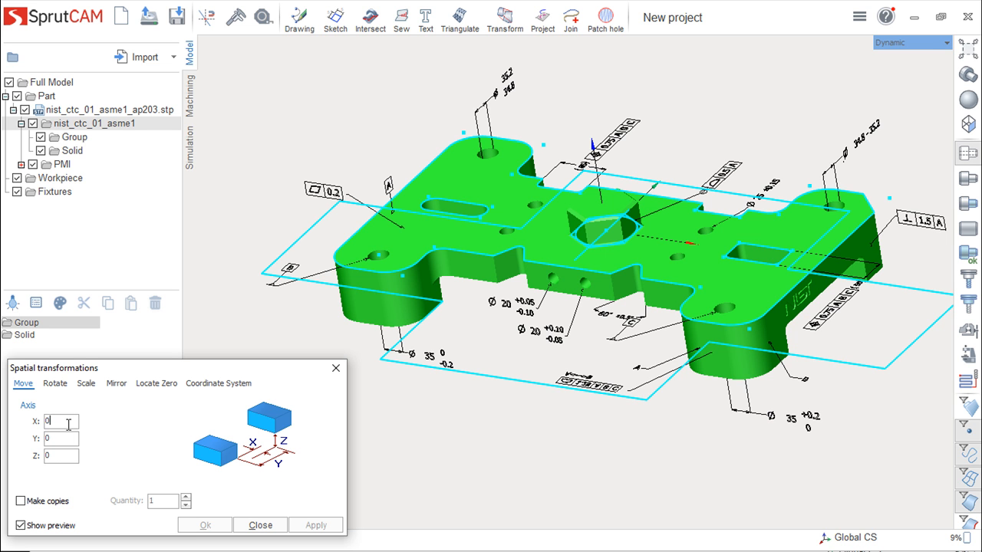
type("200")
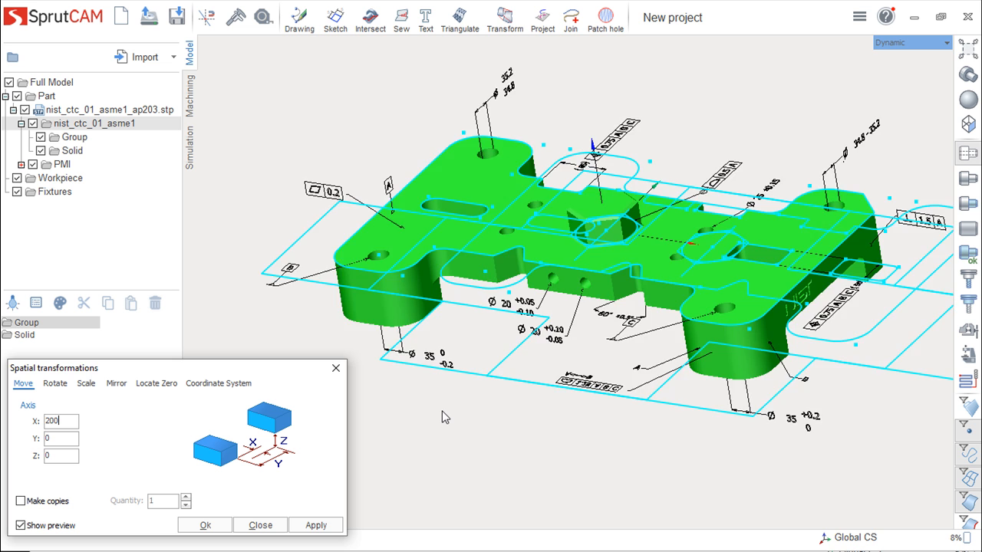
scroll(442, 410, "down", 3)
middle_click_drag(580, 411, 529, 304)
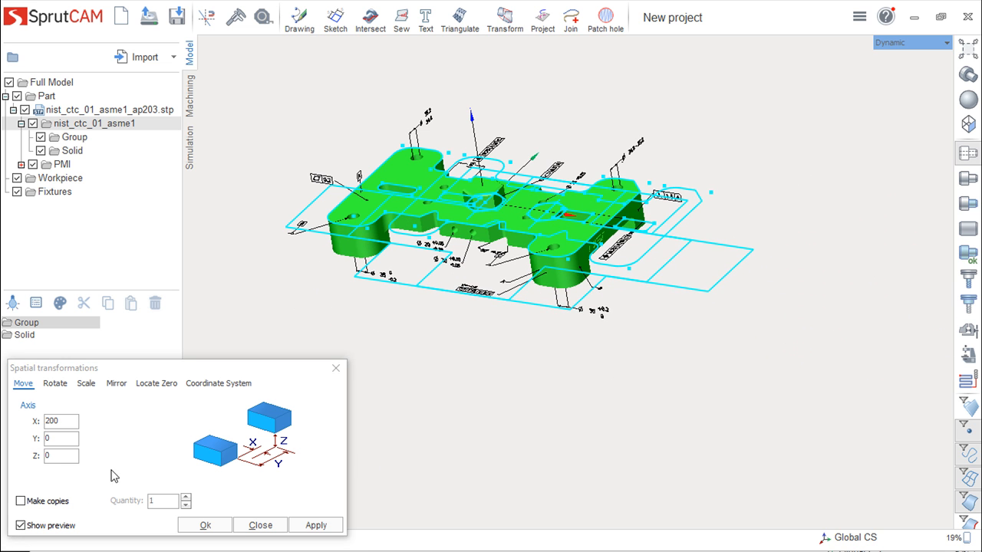
scroll(642, 357, "up", 3)
scroll(641, 357, "down", 1)
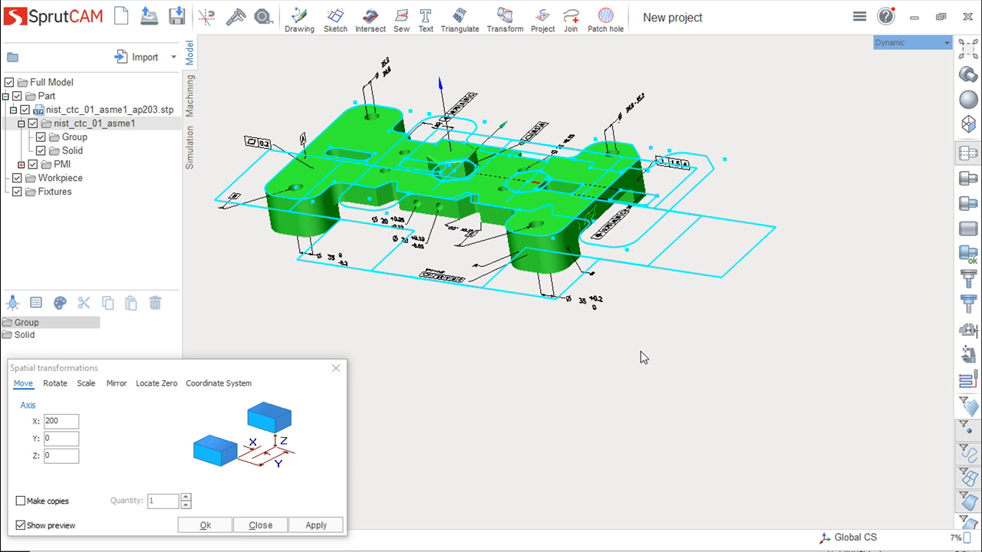
left_click(261, 525)
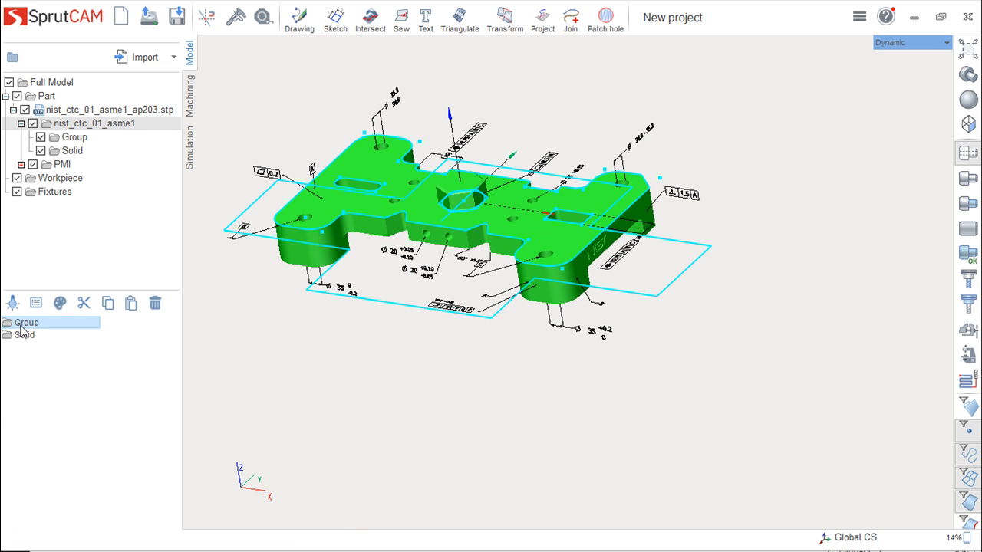
Step: Select the Solid and preview a spatial move of 200 along X
left_click(54, 336)
scroll(429, 392, "up", 3)
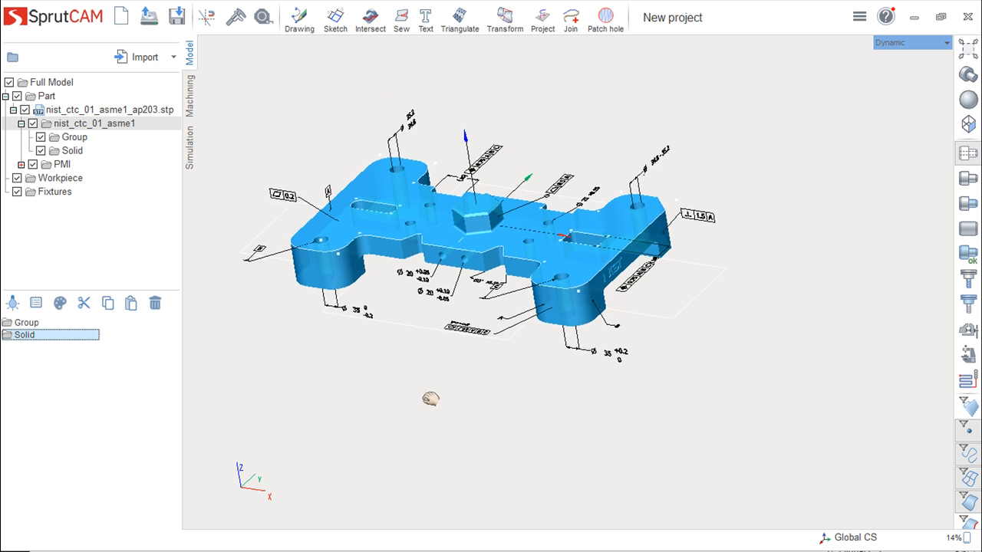
scroll(483, 344, "up", 2)
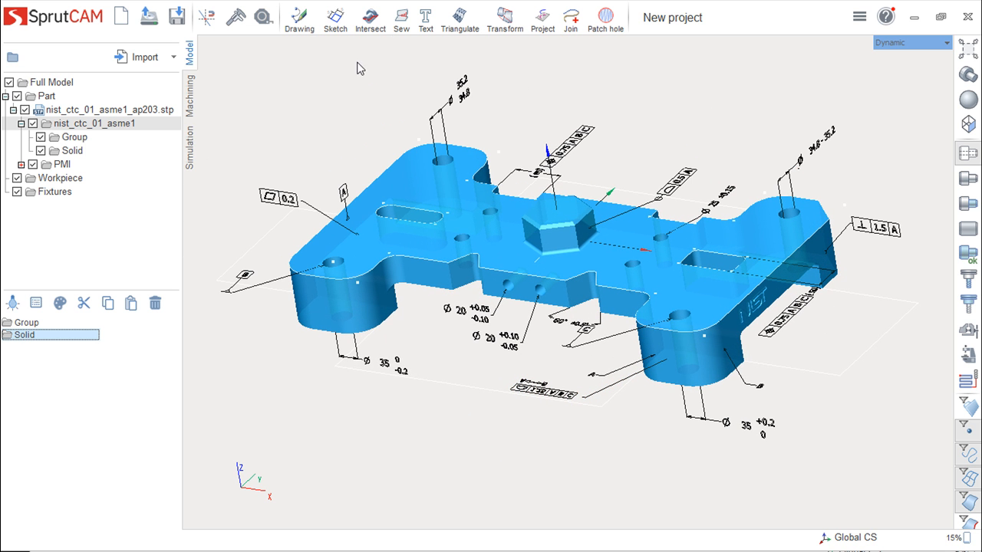
left_click(505, 22)
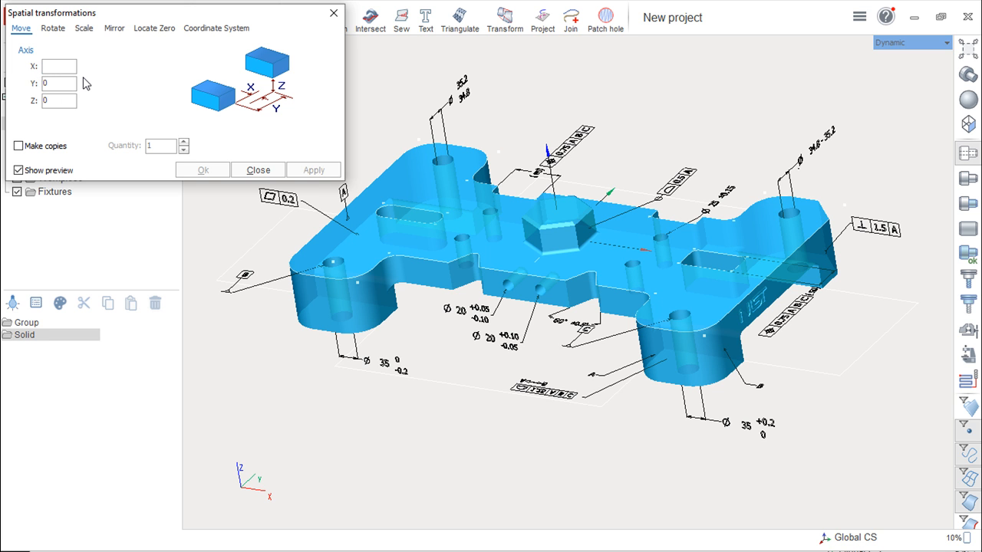
type("200")
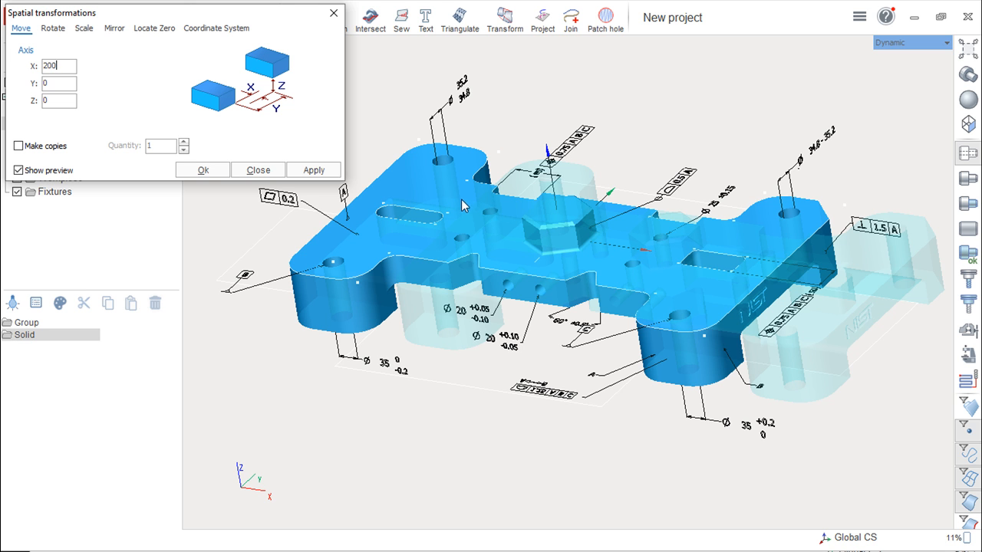
Step: Toggle Make copies on and off for the Solid's move and reset its X offset to 0
left_click(19, 145)
left_click(18, 146)
left_click_drag(66, 68, 4, 62)
type("0")
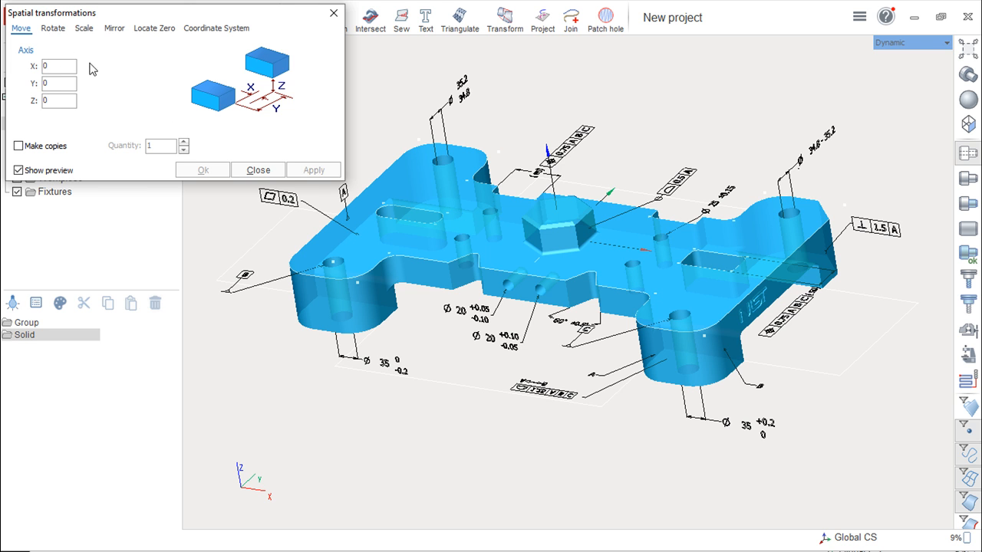
Step: Preview rotating the Solid 45 degrees around Z, then clear the Rz angle
left_click(53, 30)
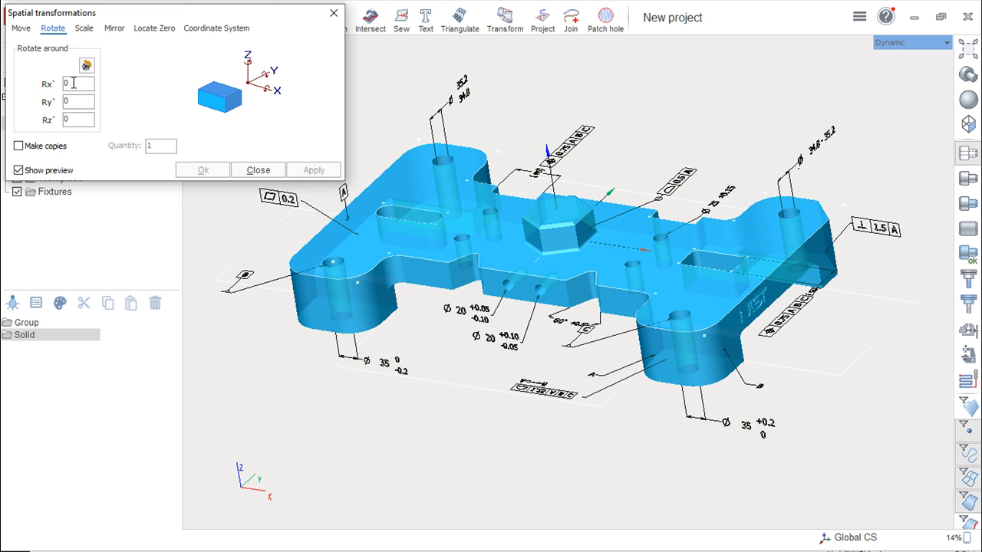
left_click_drag(79, 118, 44, 119)
type("45")
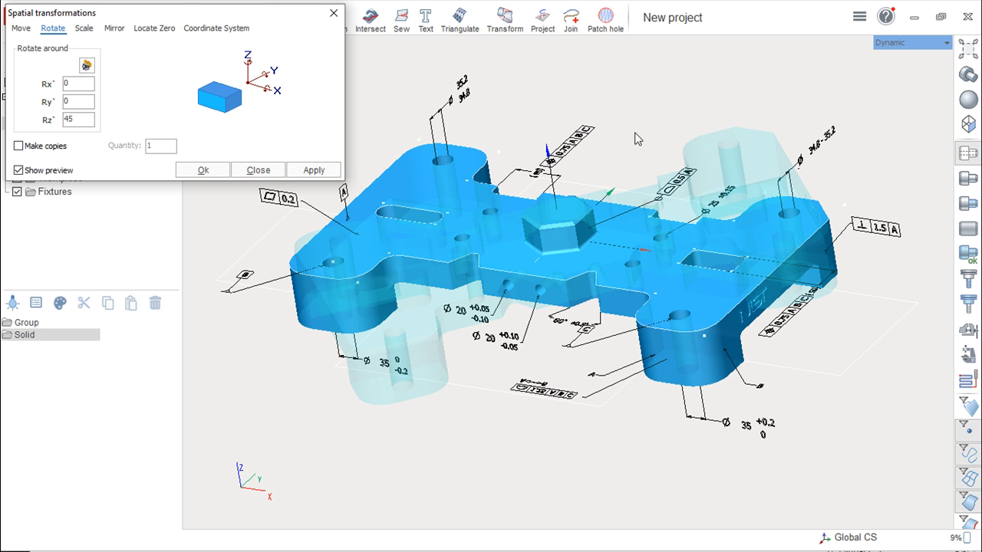
key("BackSpace")
key("BackSpace")
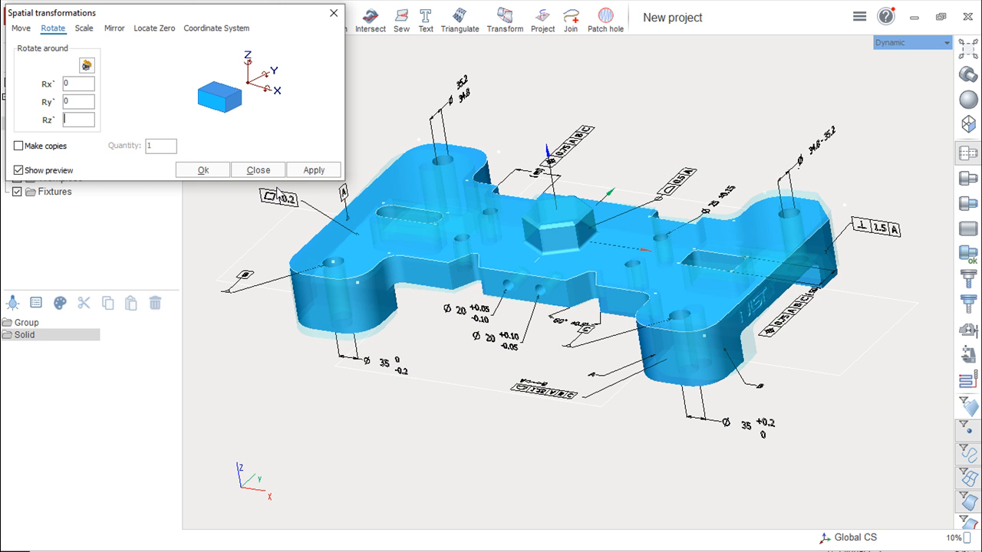
Step: Preview scaling the Solid by an Other factor of 2, then reset the scale factor to 1
left_click(80, 28)
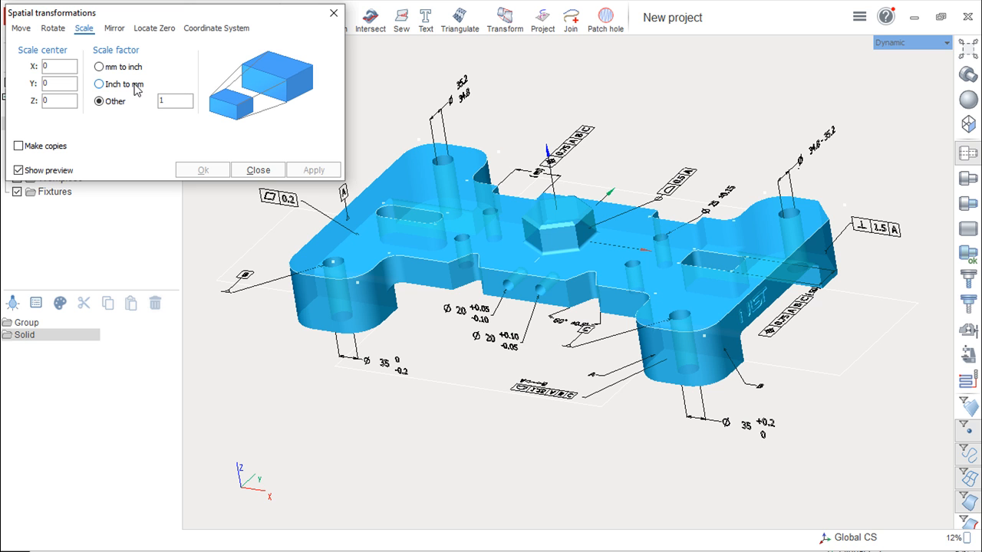
double_click(176, 104)
type("2")
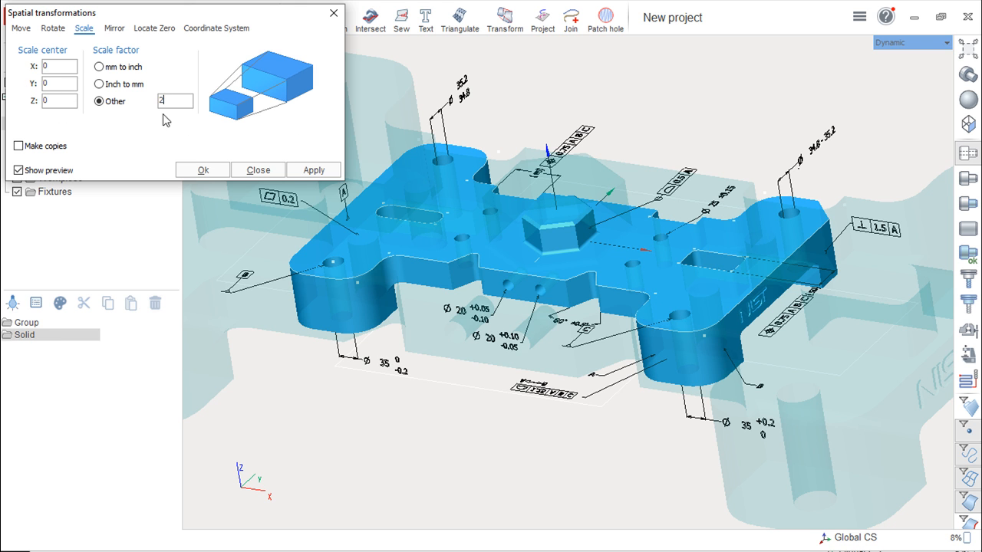
key("BackSpace")
type("1")
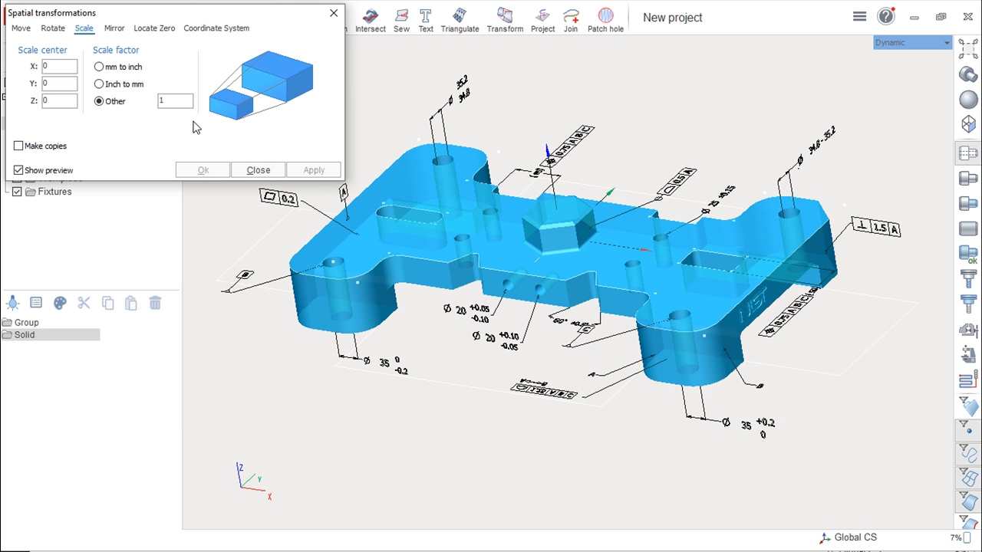
Step: Preview mirroring the Solid about the X axis, the Y axis and the Z axis
left_click(112, 29)
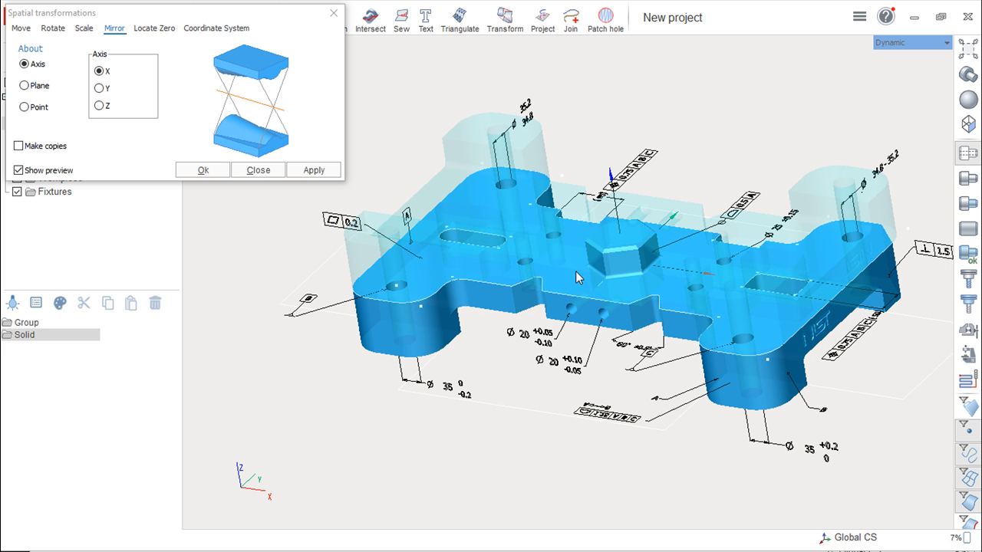
middle_click_drag(530, 326, 553, 303)
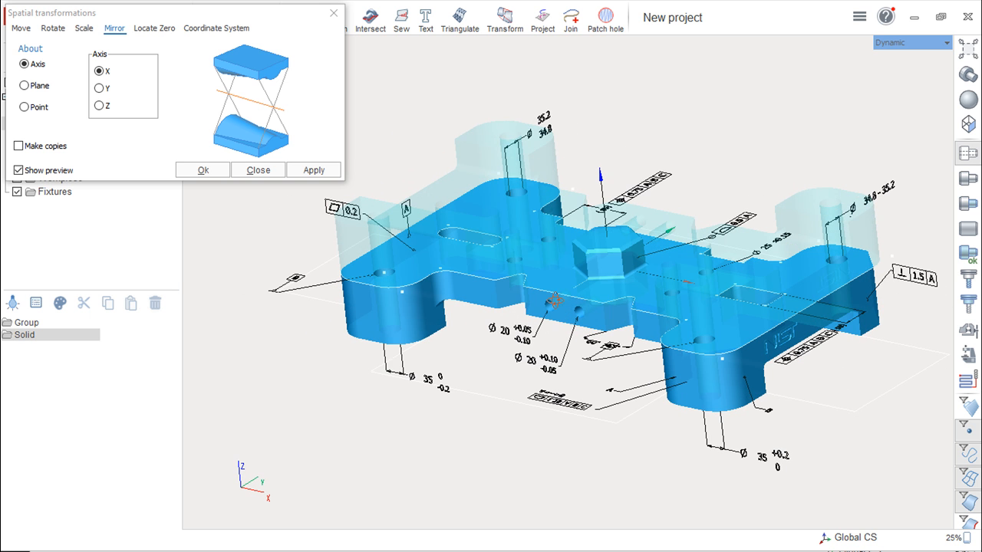
left_click(99, 88)
left_click(99, 106)
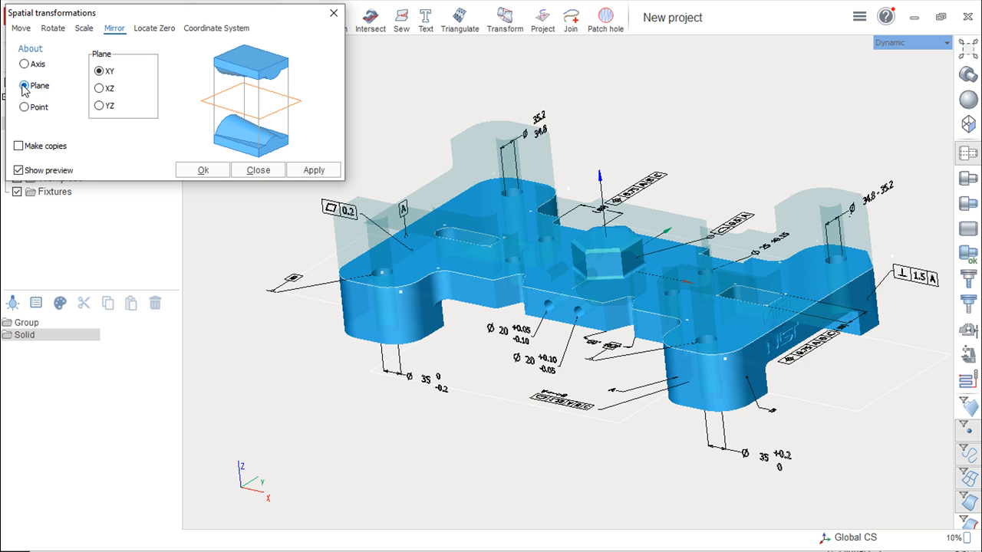
Step: Preview mirroring the Solid about the XZ and YZ planes and about the point 0, 0, 0
left_click(100, 89)
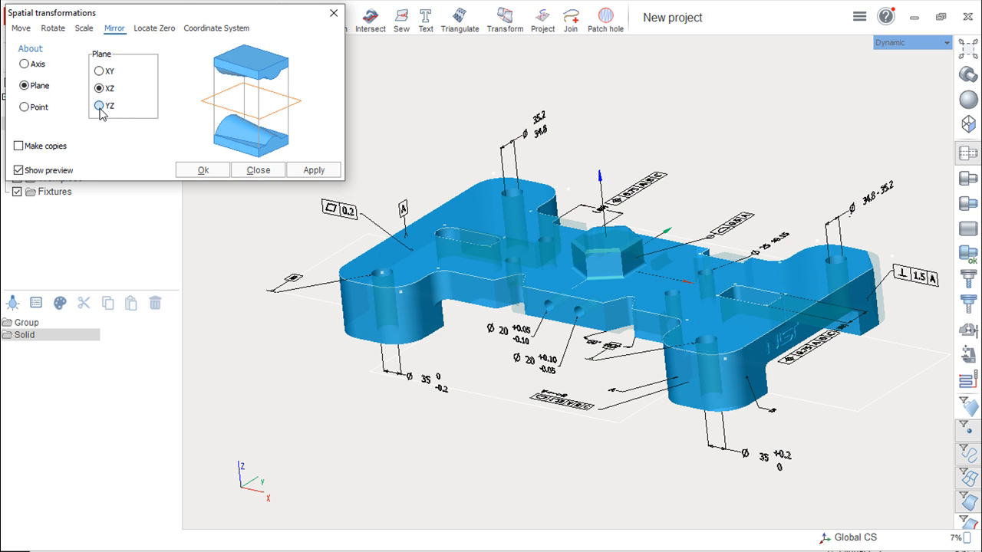
left_click(99, 106)
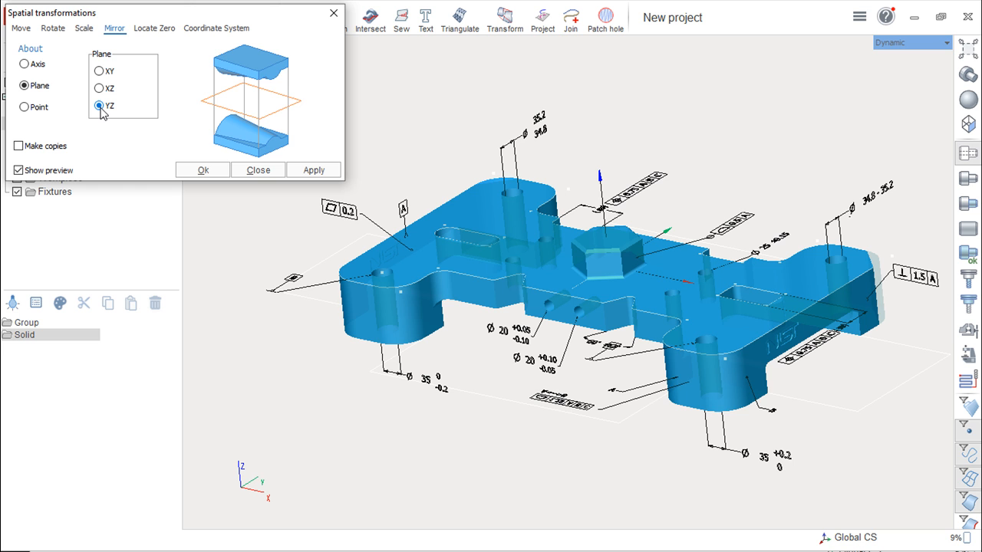
left_click(23, 108)
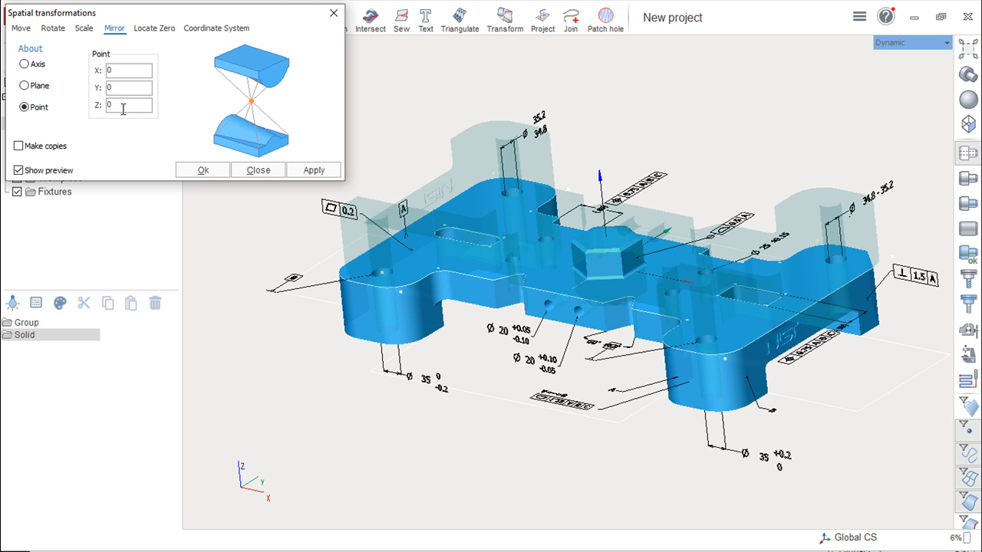
Step: Preview locating the Solid's zero, alternating the X axis between Max and Middle with Y at Middle and Z at Max
left_click(154, 29)
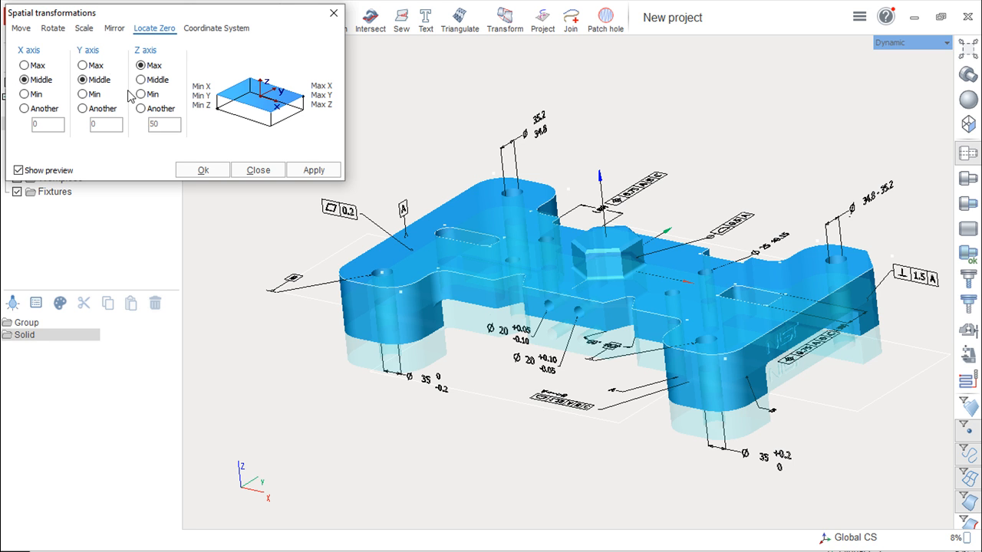
left_click(24, 66)
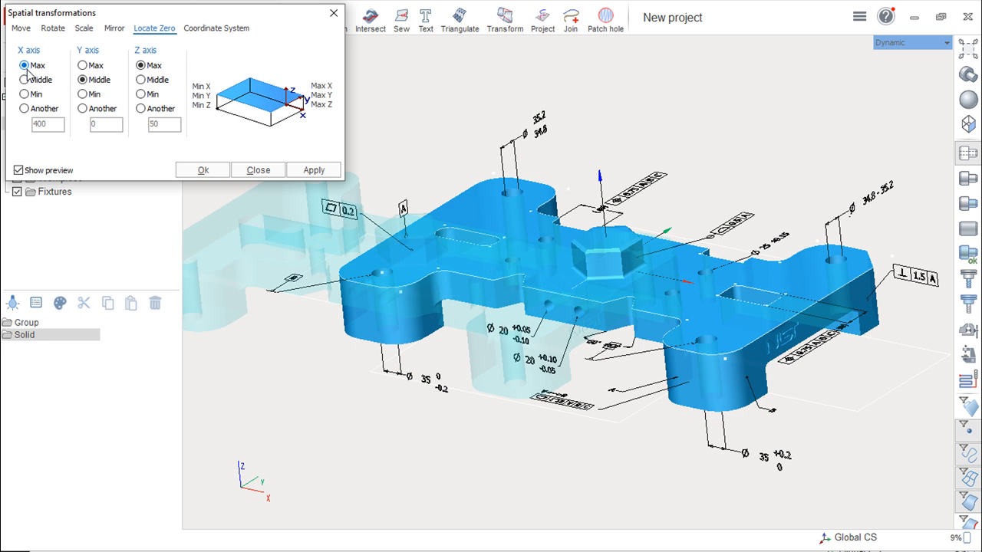
left_click(24, 79)
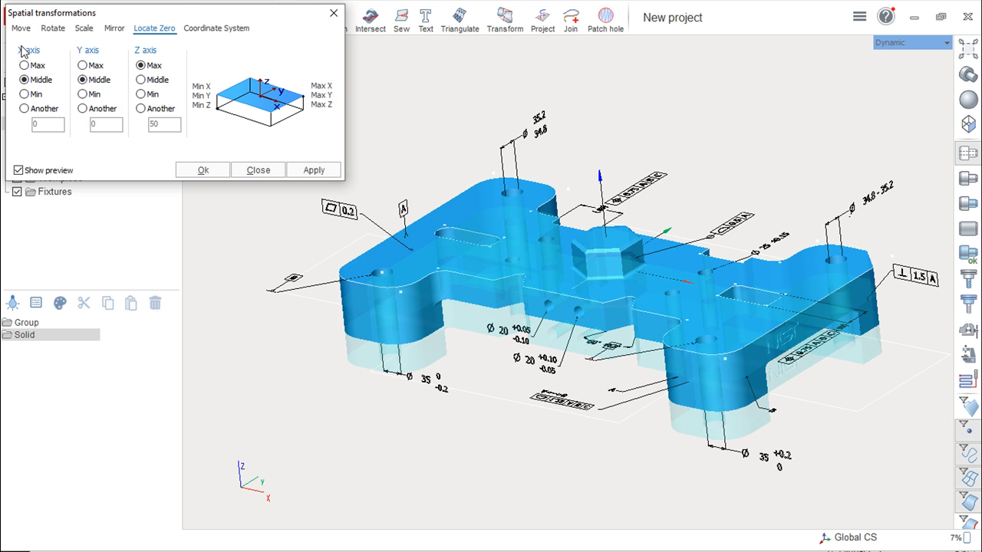
left_click(24, 66)
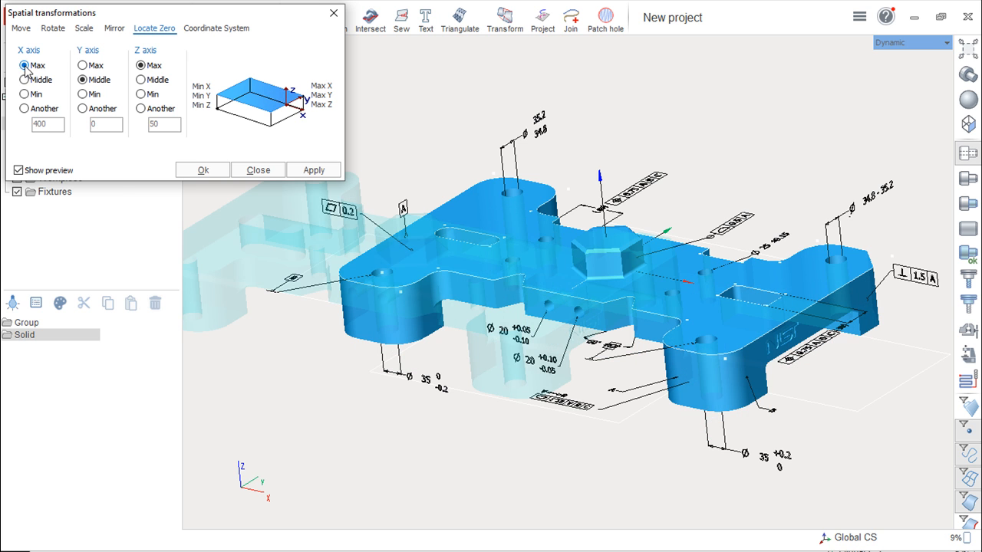
left_click(25, 80)
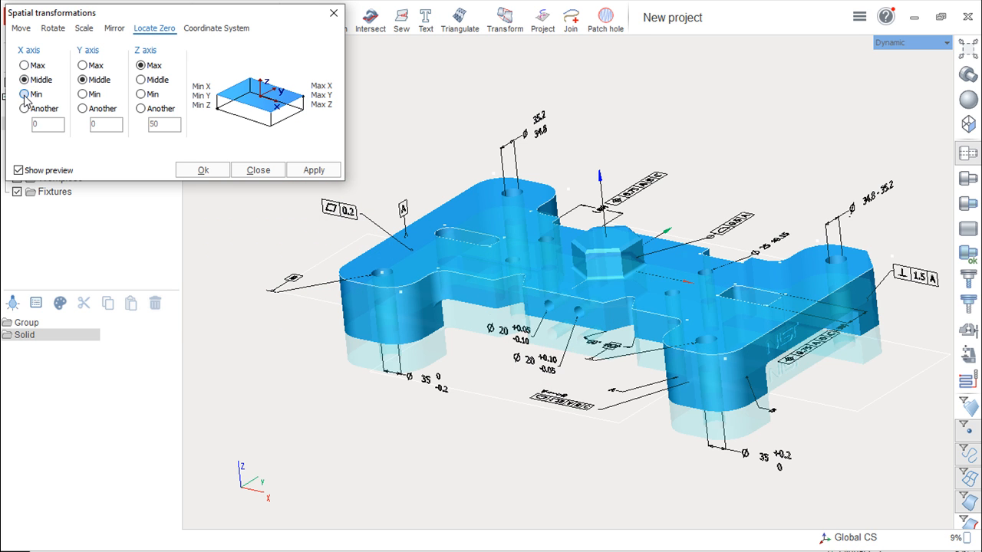
Step: Preview locating the Solid's zero at the X axis Min and at Another X value of -200
left_click(24, 94)
left_click(25, 108)
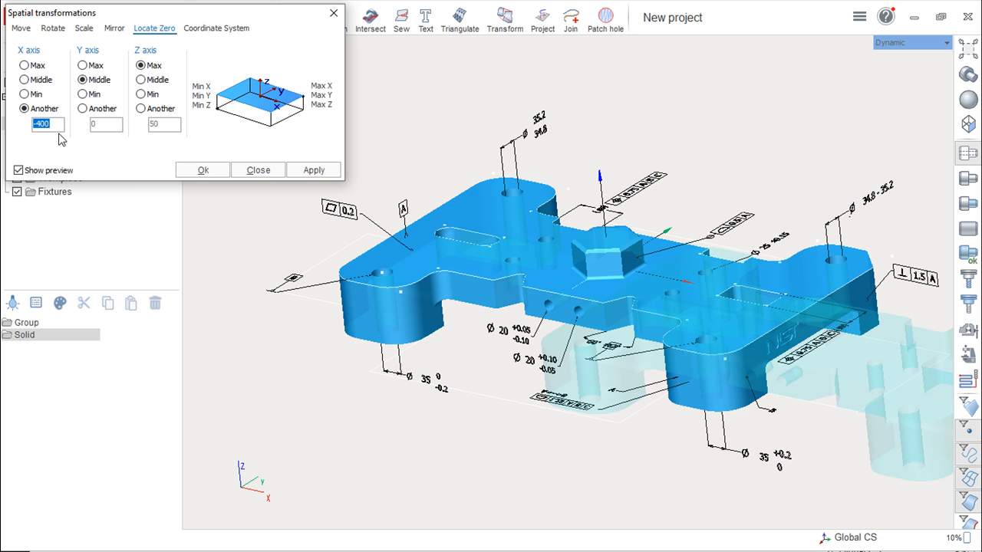
type("-200")
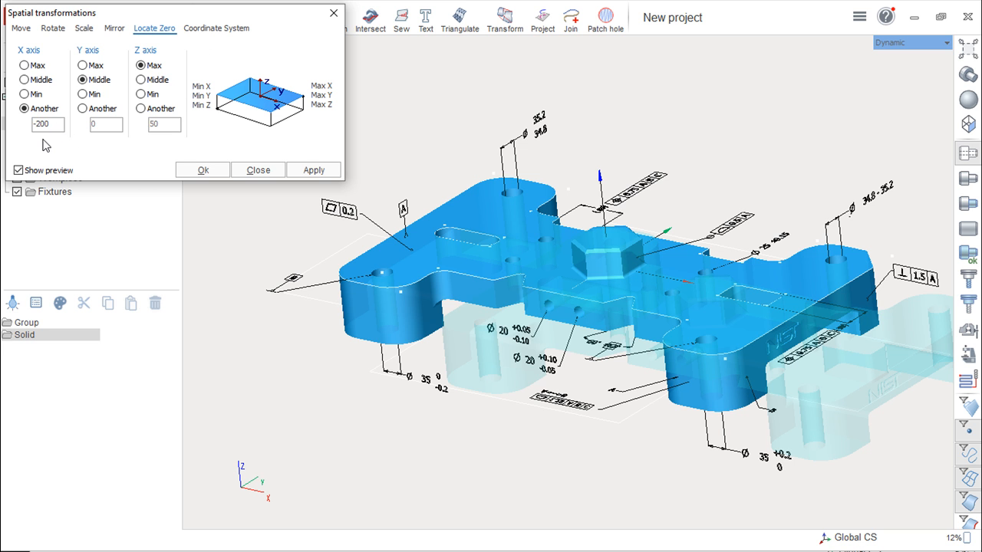
Step: Preview the Solid in each of the five alternative coordinate system orientations and close the spatial transformations without applying any
left_click(216, 29)
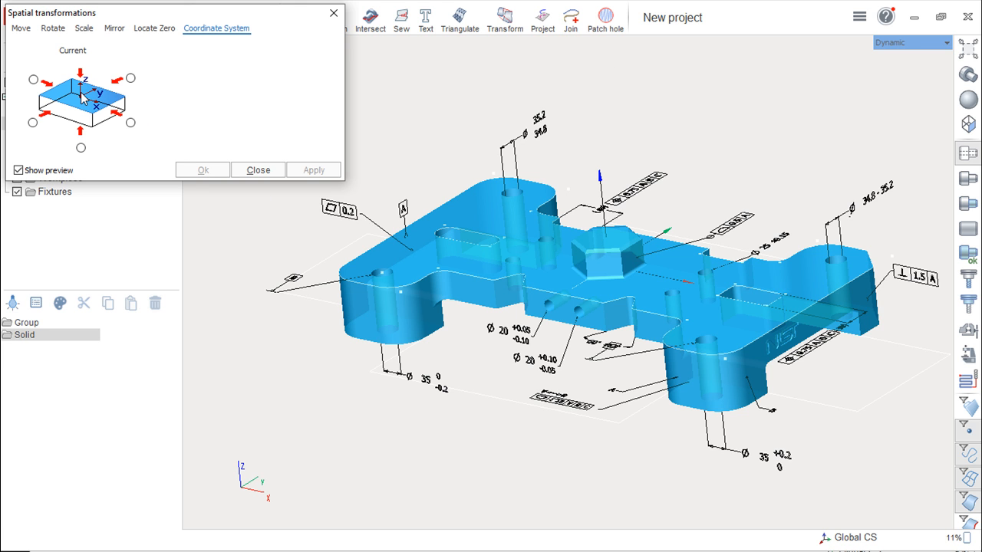
left_click(33, 80)
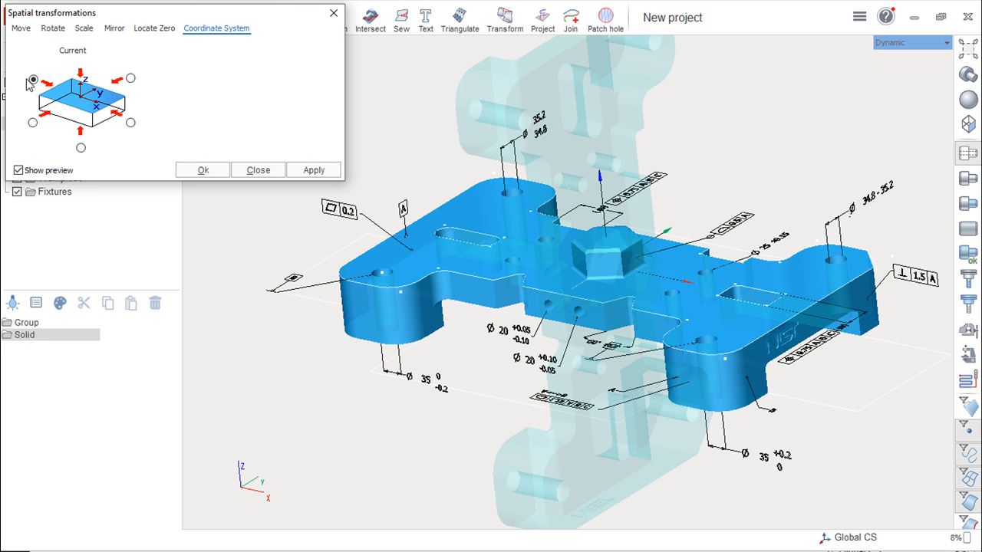
left_click(32, 124)
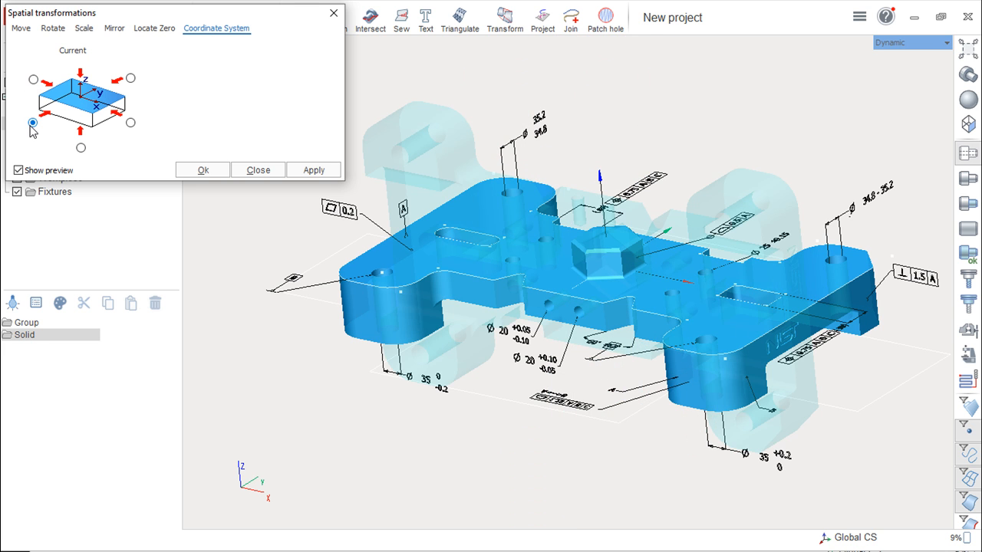
left_click(81, 148)
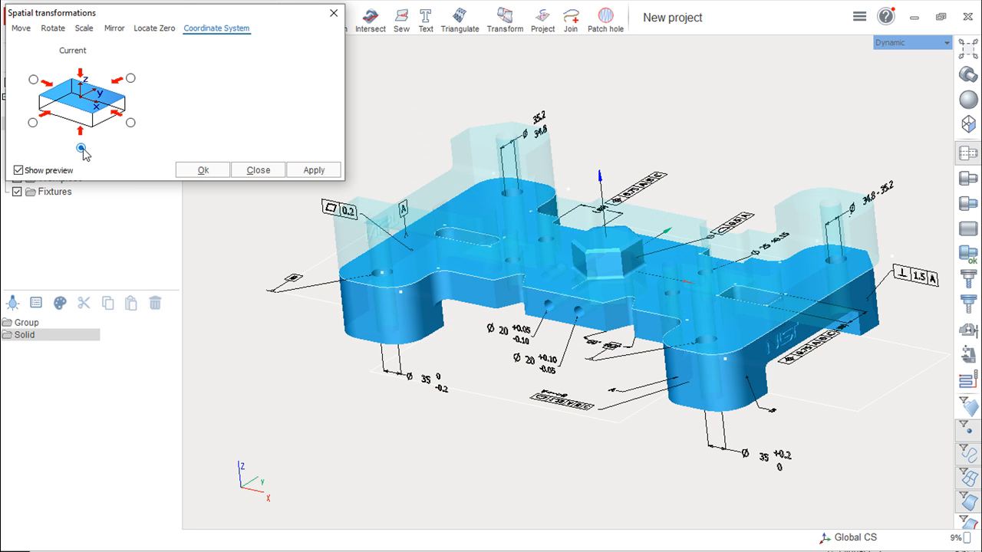
left_click(130, 123)
left_click(131, 80)
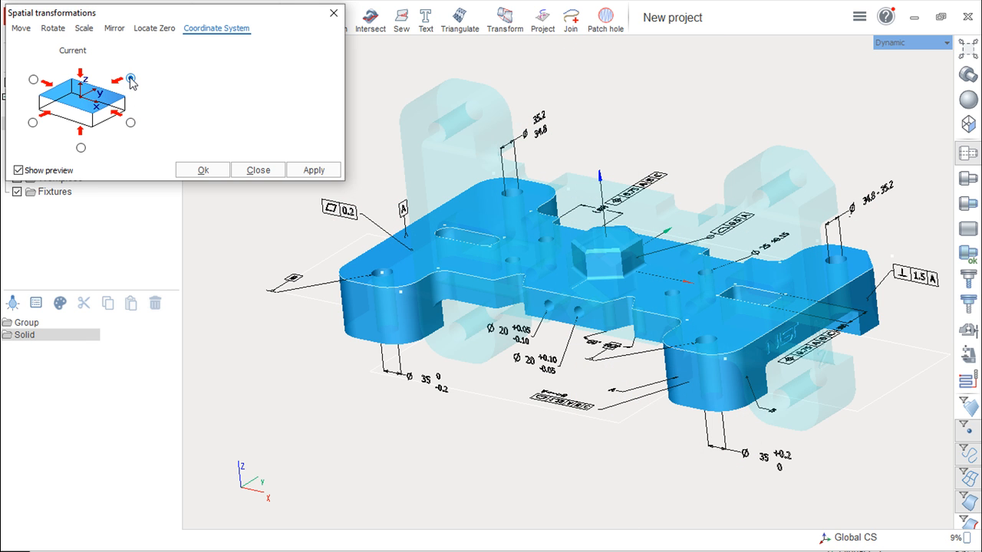
left_click(258, 172)
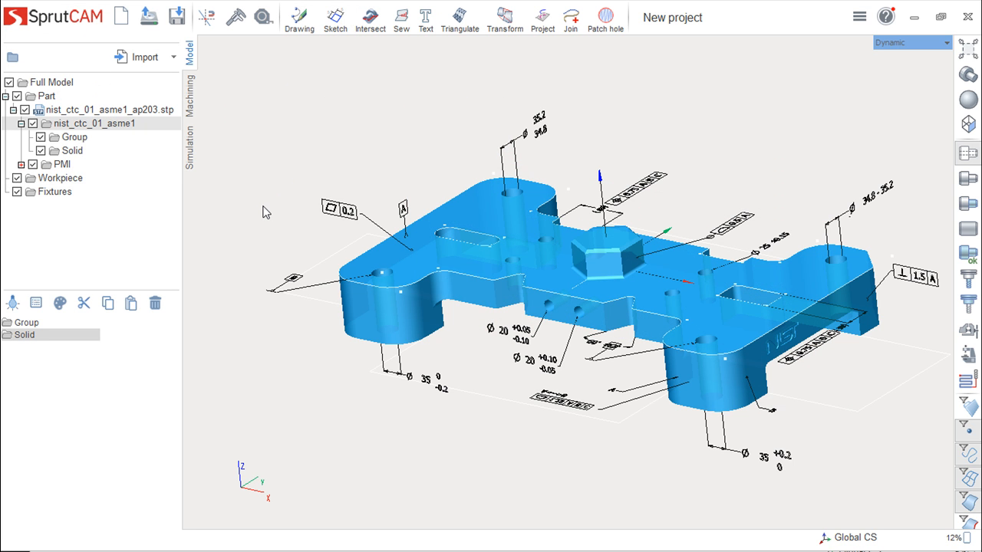